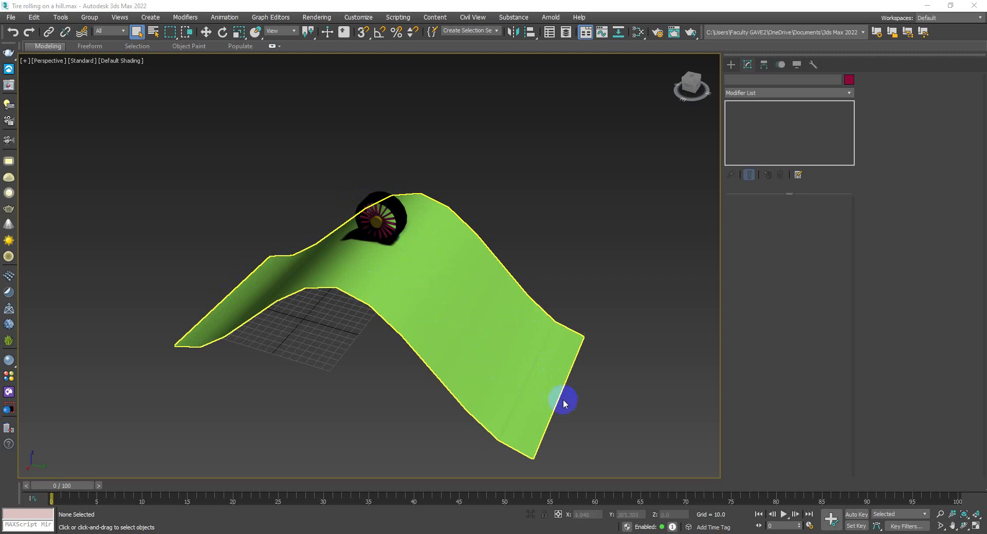
Step: Zoom around the tire and hill, then select the green hill patch QuadPatch02
scroll(391, 231, "up", 2)
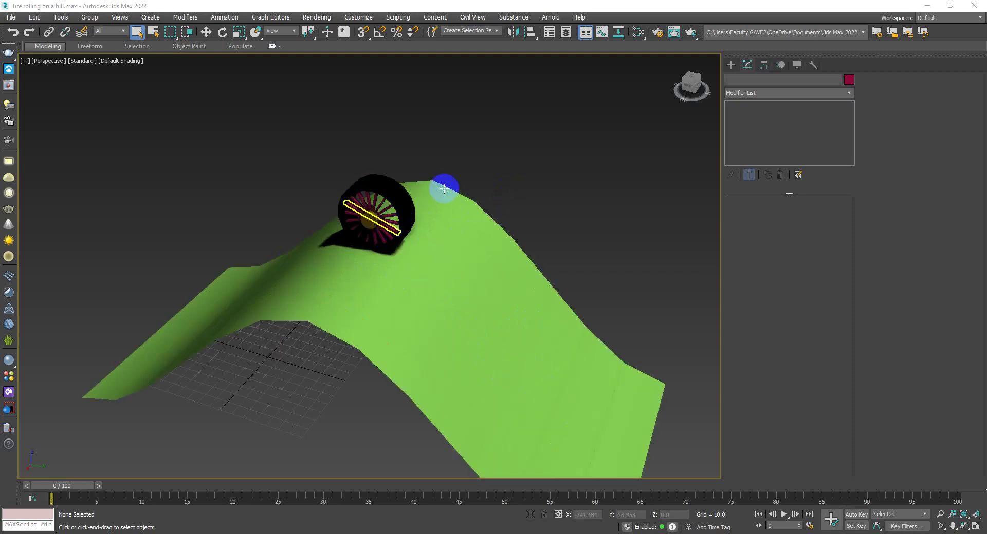
scroll(611, 286, "down", 3)
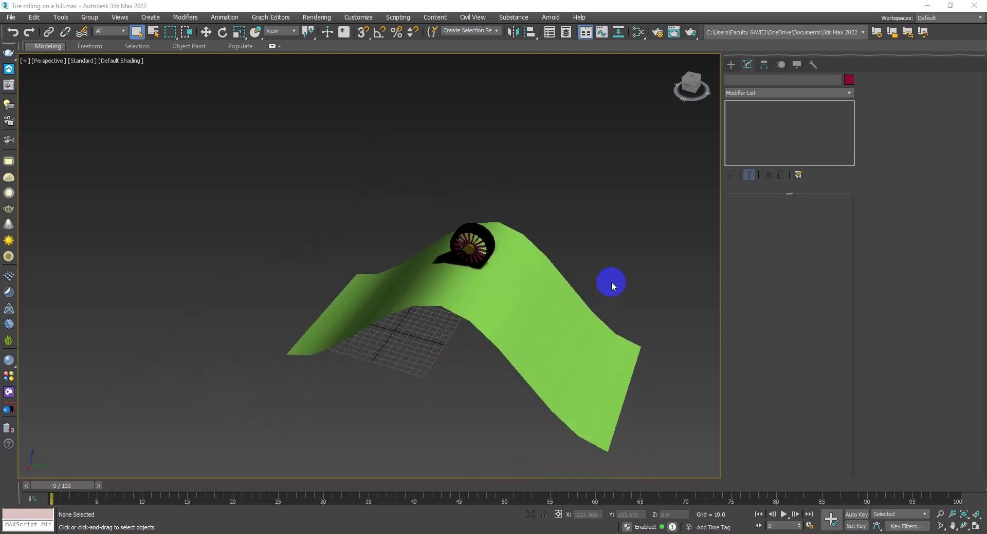
scroll(392, 221, "up", 2)
scroll(372, 247, "up", 2)
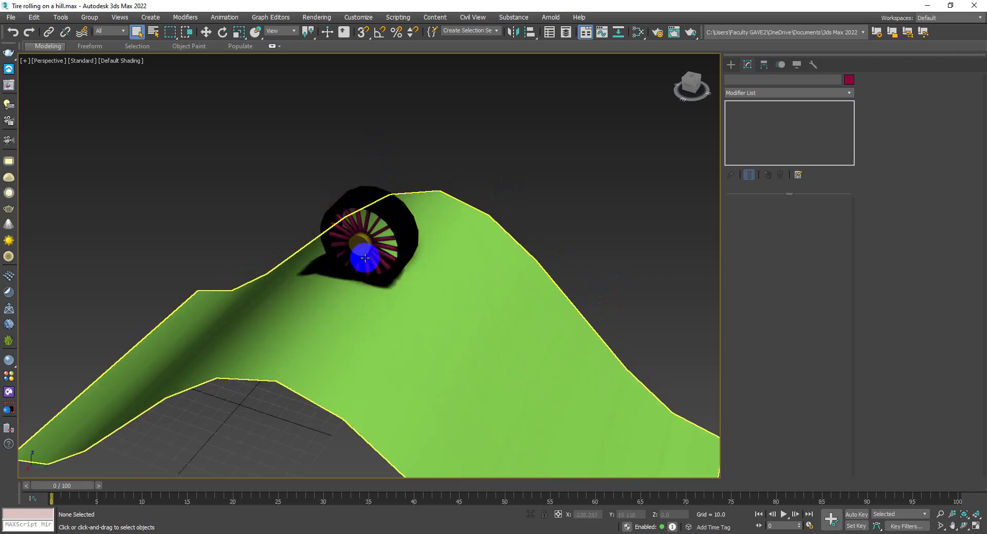
scroll(391, 259, "down", 2)
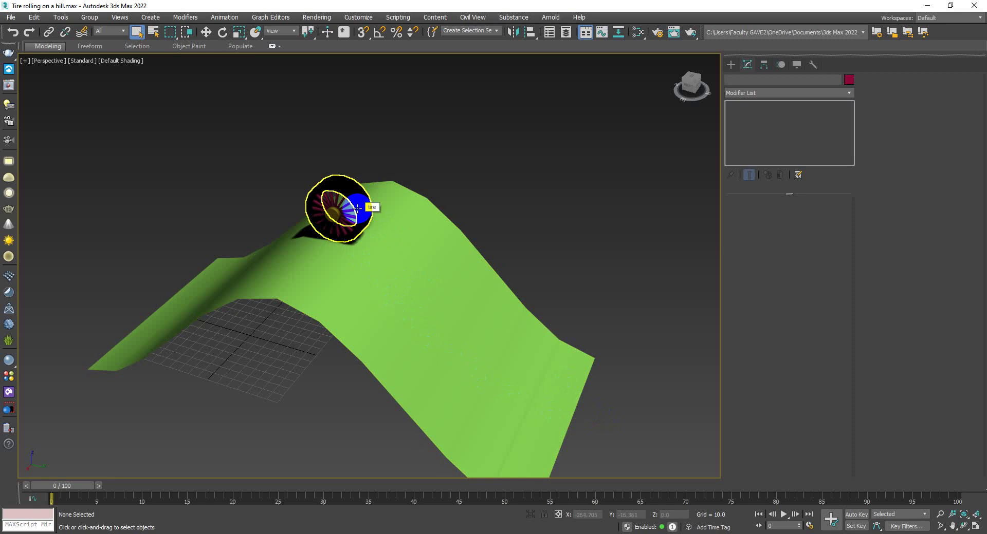
scroll(358, 208, "down", 2)
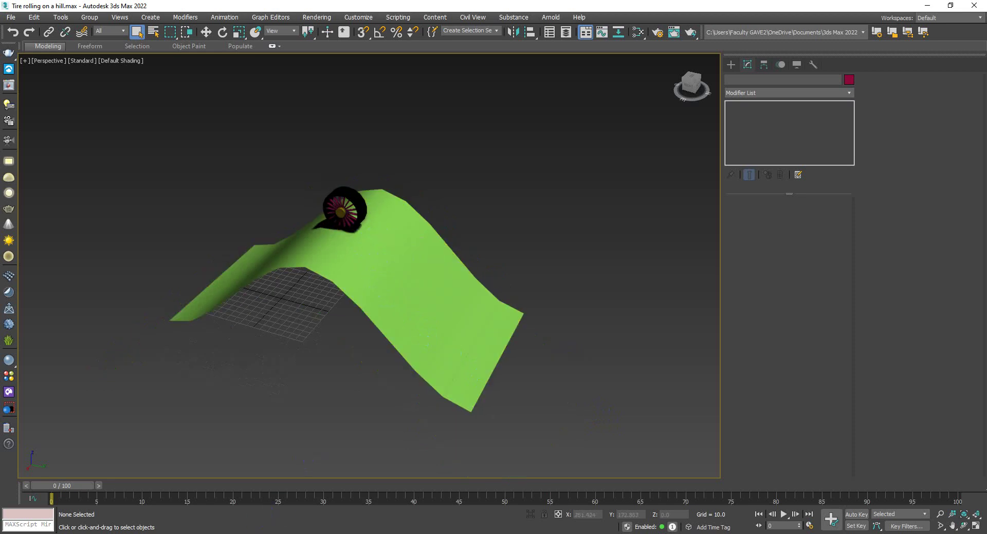
left_click(392, 269)
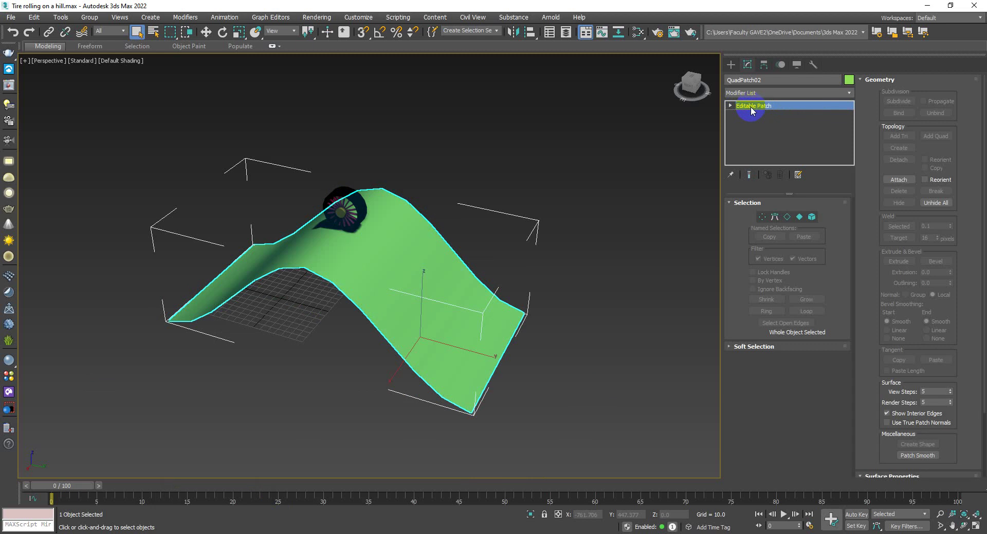
Step: Turn on Edged Faces display with F4
key("F4")
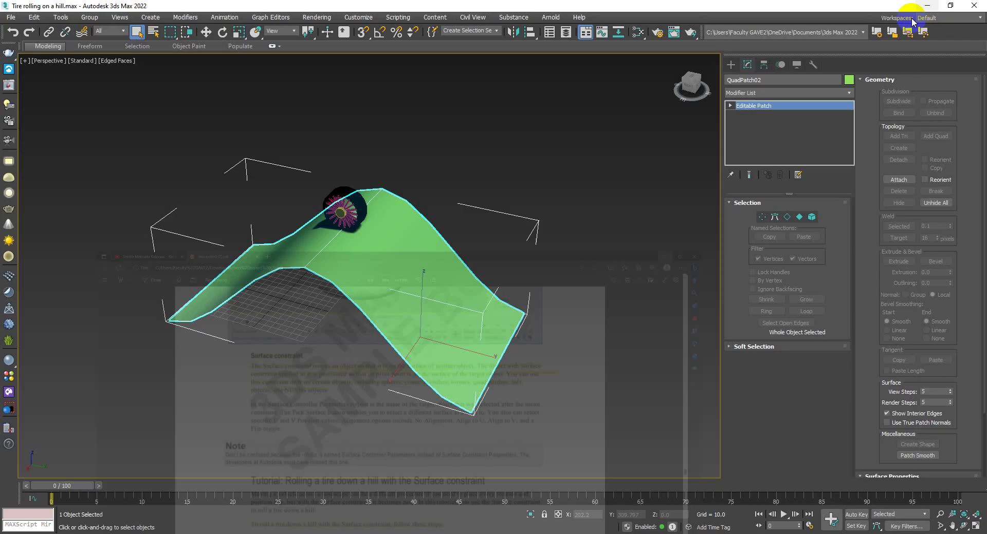
Step: Back in 3ds Max, zoom out, pan for space and reselect the green hill patch
left_click(927, 8)
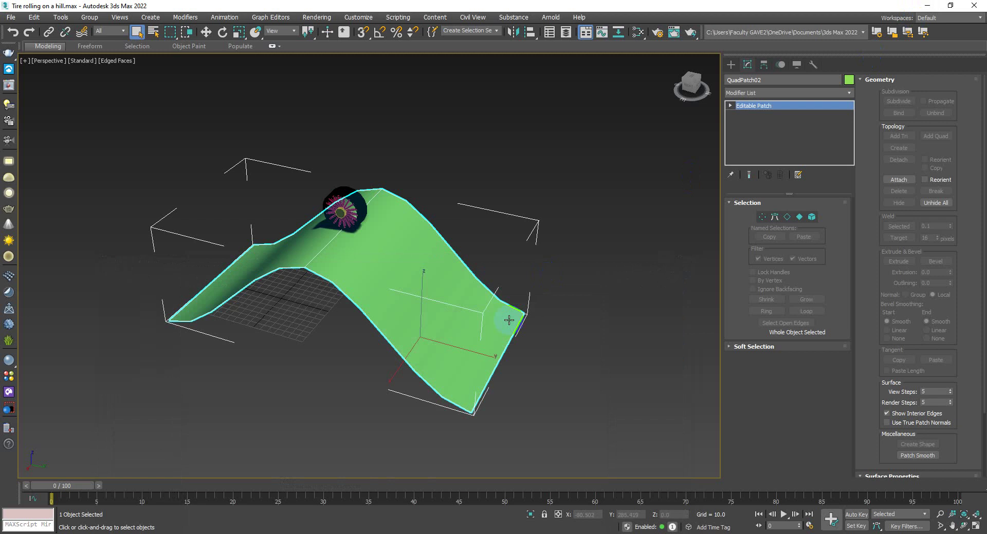
scroll(581, 326, "down", 2)
scroll(533, 306, "down", 2)
scroll(528, 313, "down", 2)
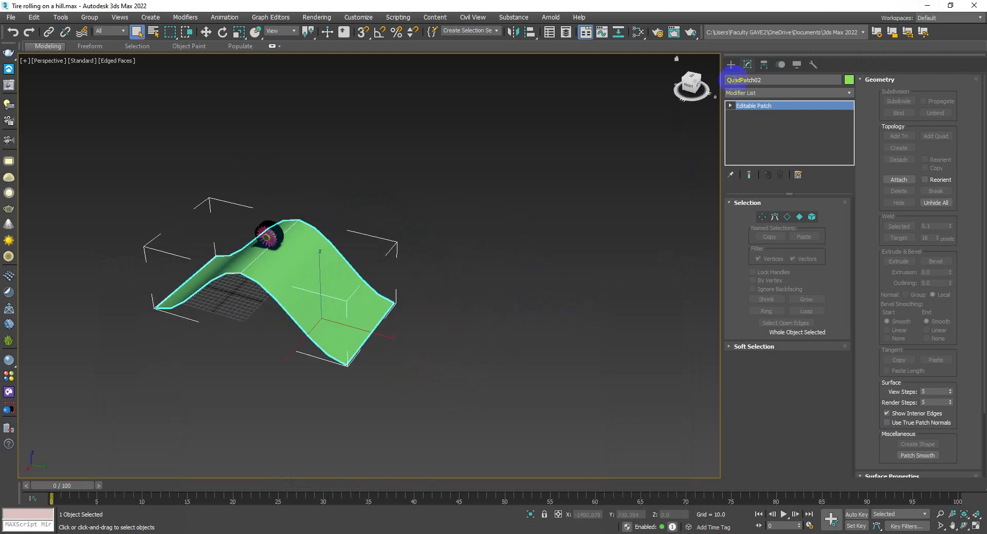
left_click(731, 64)
middle_click_drag(503, 311, 485, 310)
left_click(481, 308)
left_click(319, 299)
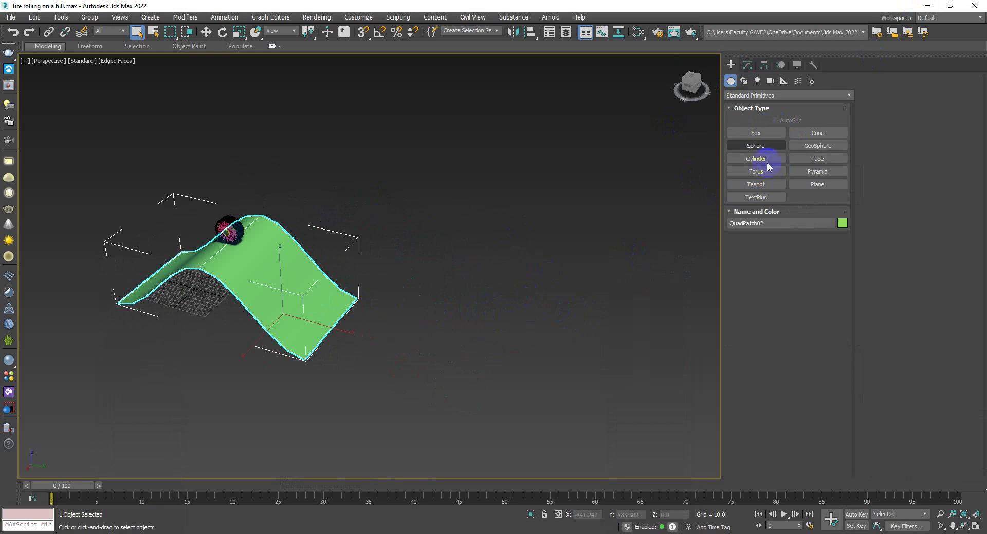
Step: Create a sphere of radius about 120 beside the hill
left_click(755, 146)
mouse_move(524, 336)
left_mouse_down()
mouse_move(549, 358)
mouse_move(583, 250)
left_mouse_up()
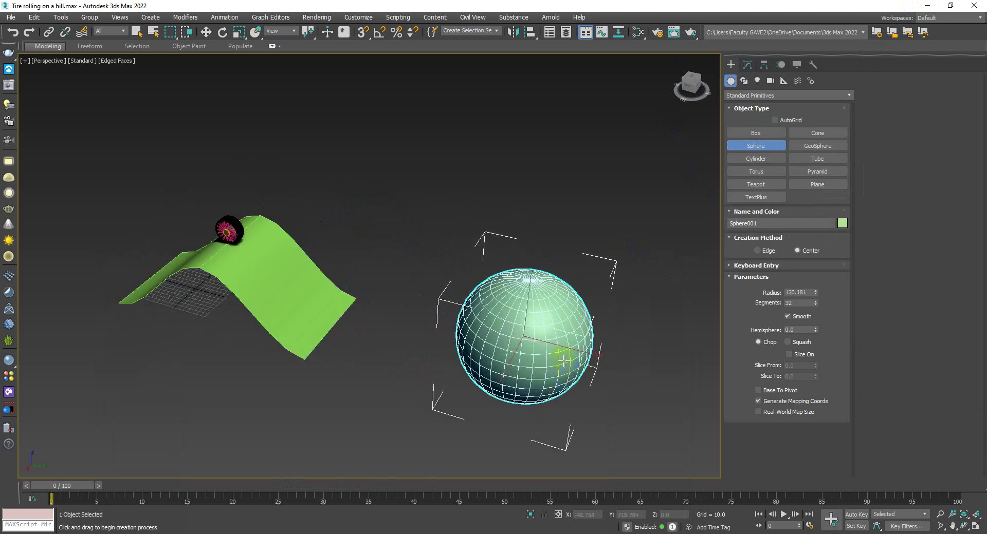
middle_click_drag(583, 250, 462, 213)
Step: Turn off Selection Brackets in the viewport's Per-View Preferences
left_click(131, 62)
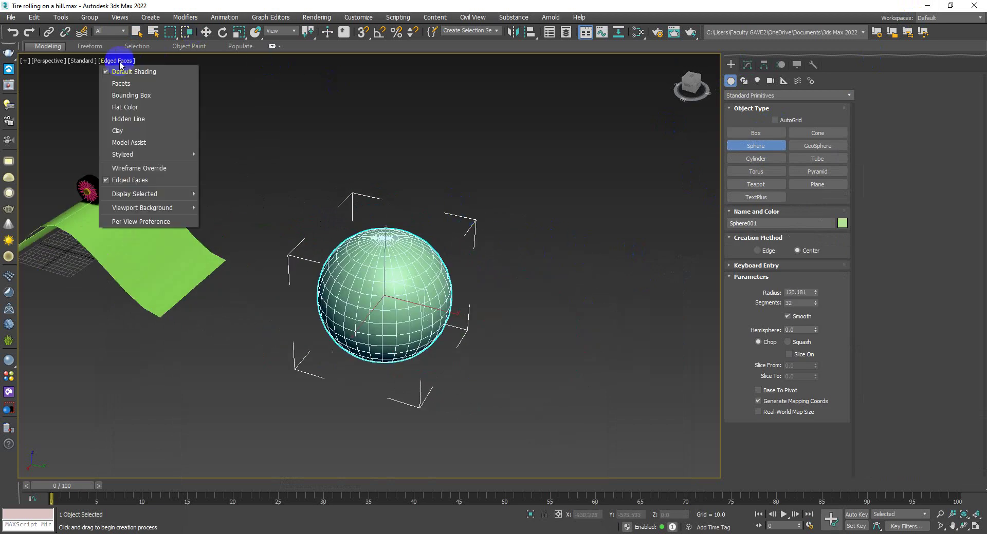
left_click(203, 221)
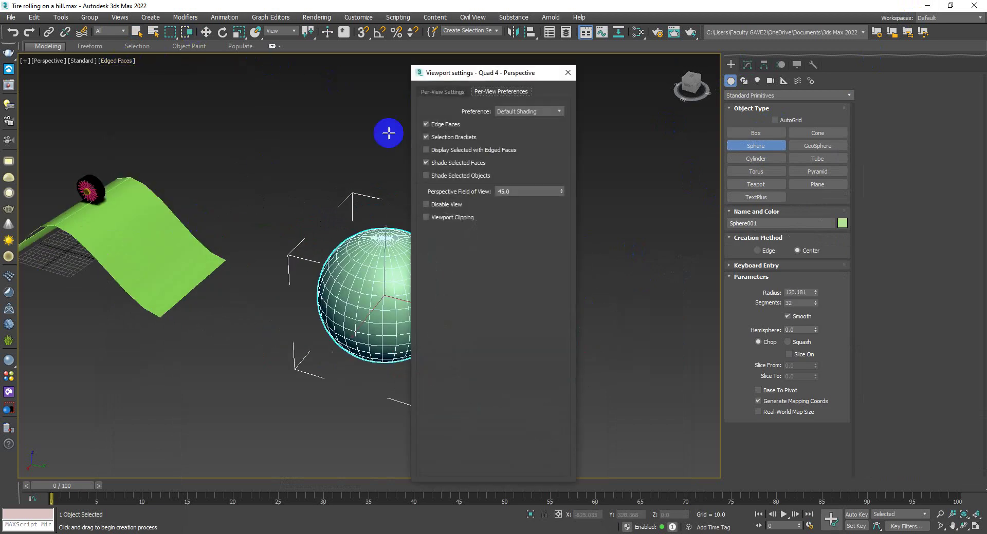
left_click(426, 137)
left_click(570, 74)
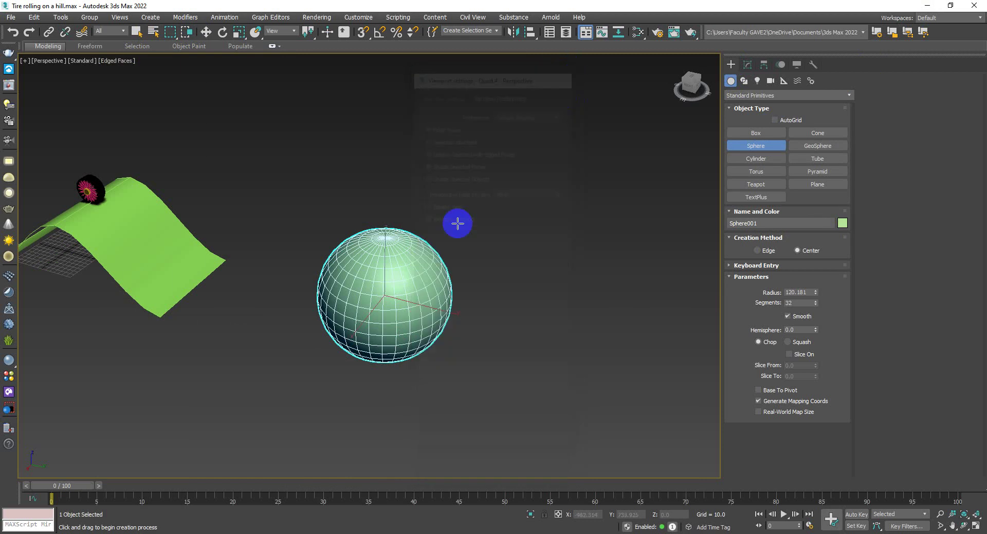
Step: Squash the sphere into a wide flat disc with Select and Squash, then reframe the view
left_click_drag(240, 34, 242, 82)
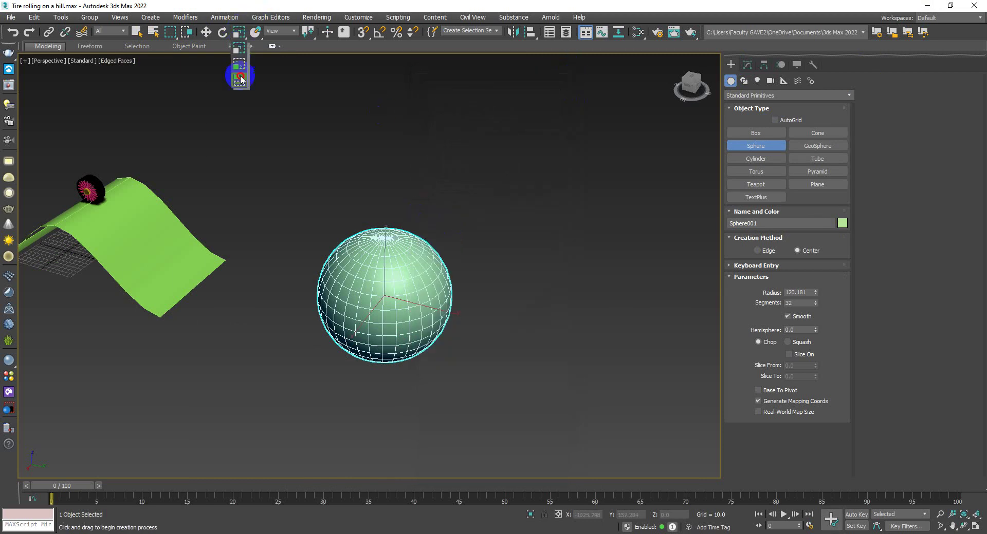
left_click_drag(385, 237, 385, 289)
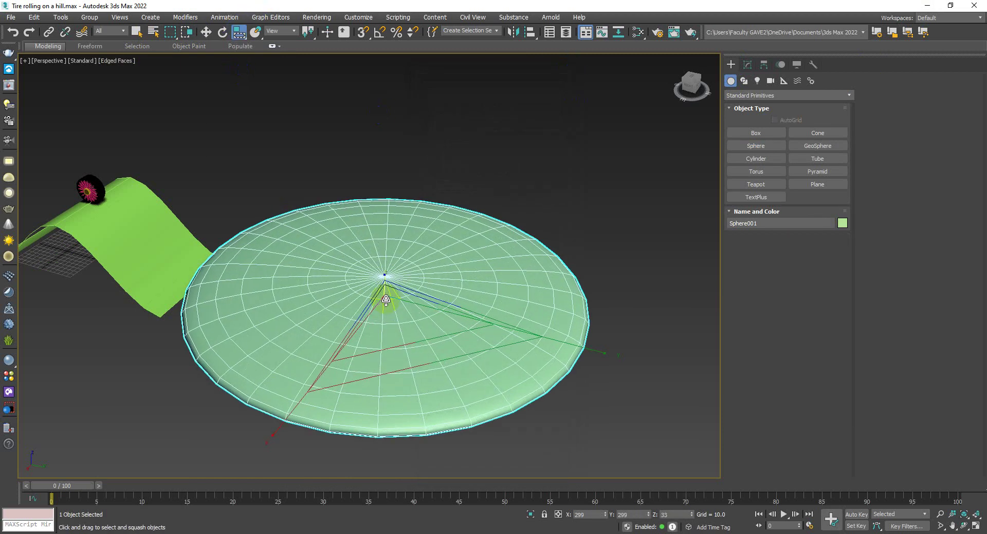
middle_click_drag(495, 148, 493, 180)
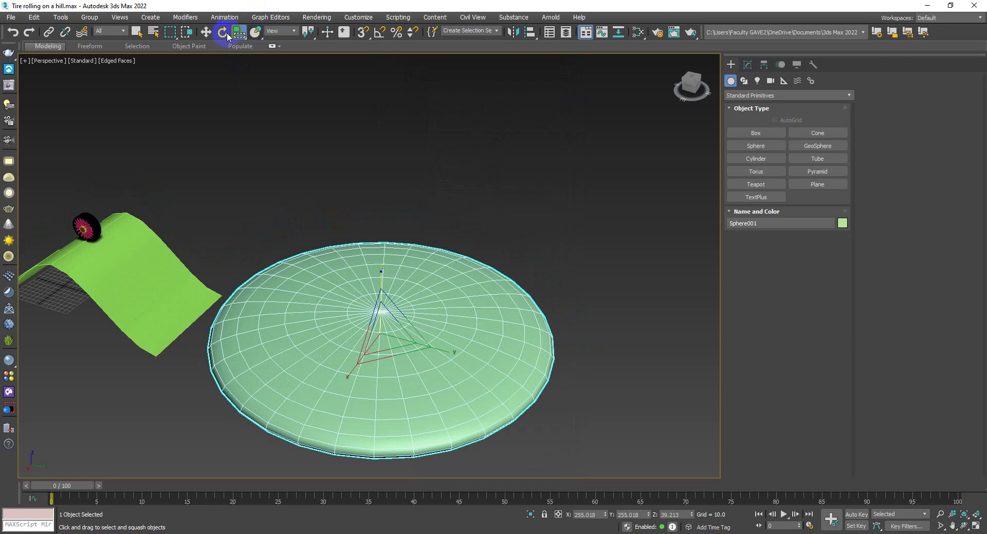
left_click(205, 32)
scroll(567, 200, "down", 3)
middle_click_drag(567, 200, 464, 227)
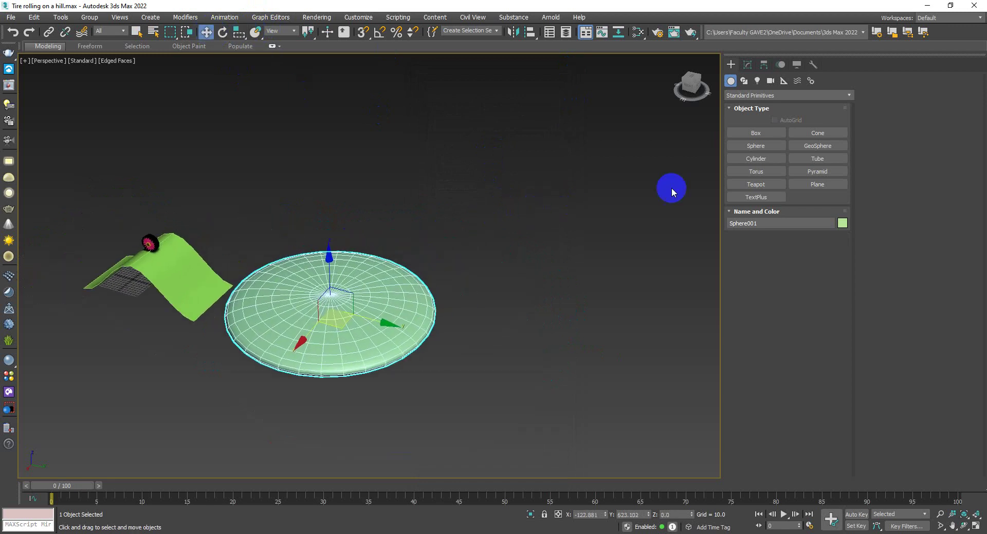
Step: Create a teapot beside the flattened disc
left_click(756, 185)
left_click_drag(453, 260, 455, 267)
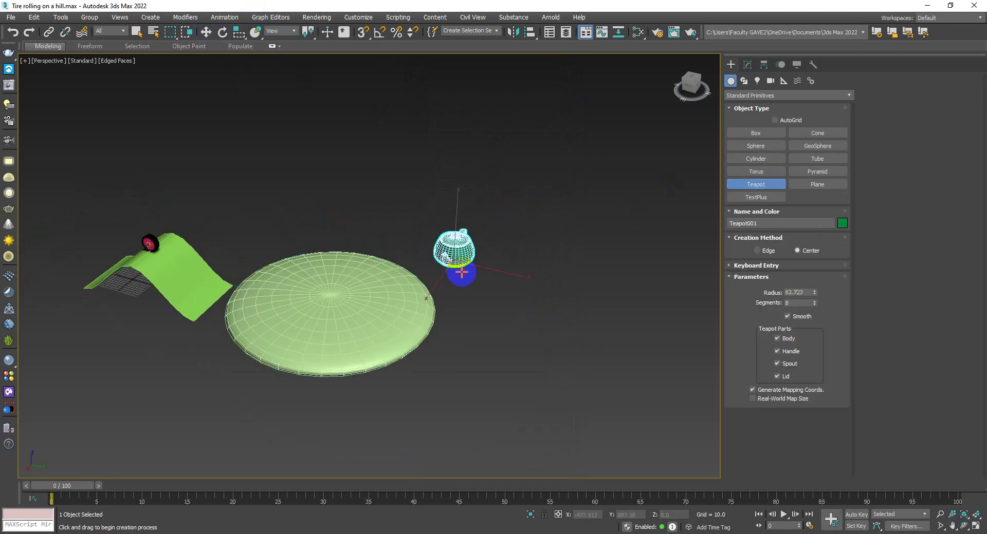
left_click(206, 32)
scroll(370, 193, "up", 3)
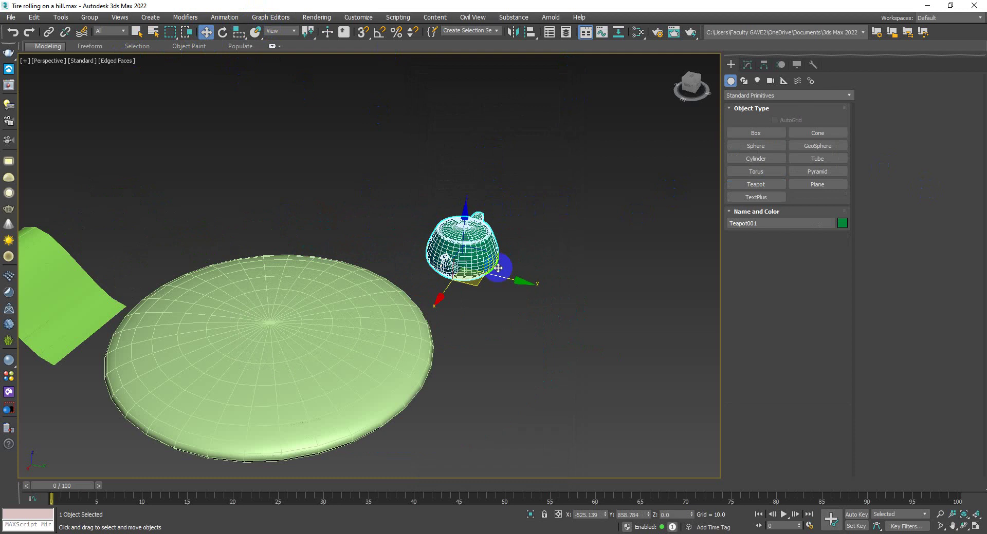
scroll(425, 222, "down", 1)
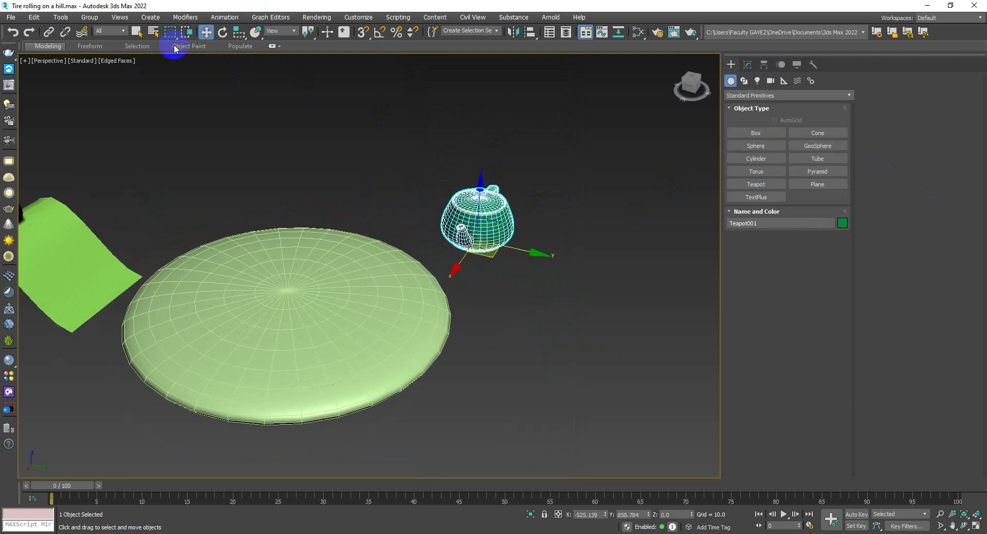
Step: Apply a Surface Constraint to the teapot with Sphere001 as the surface
left_click(230, 19)
mouse_move(233, 73)
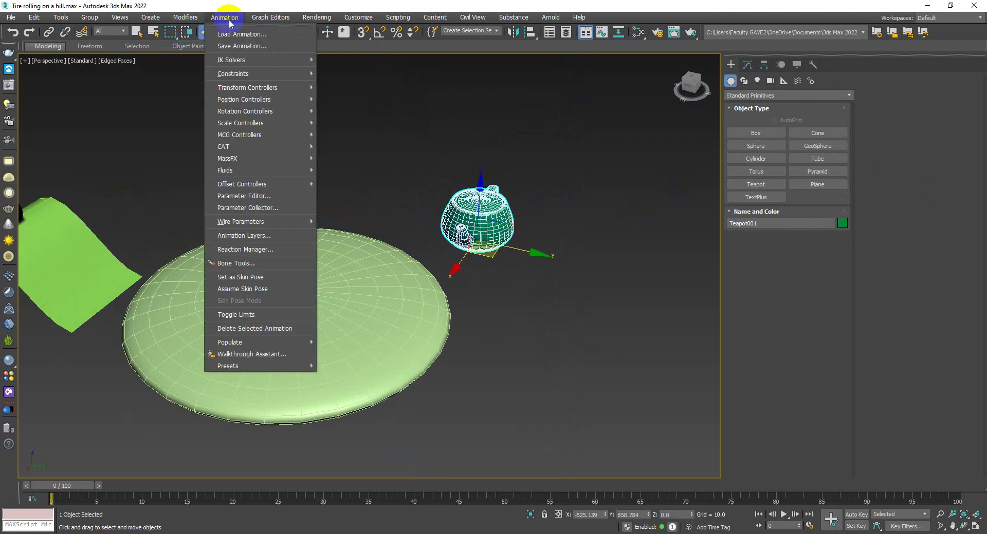
left_click(371, 87)
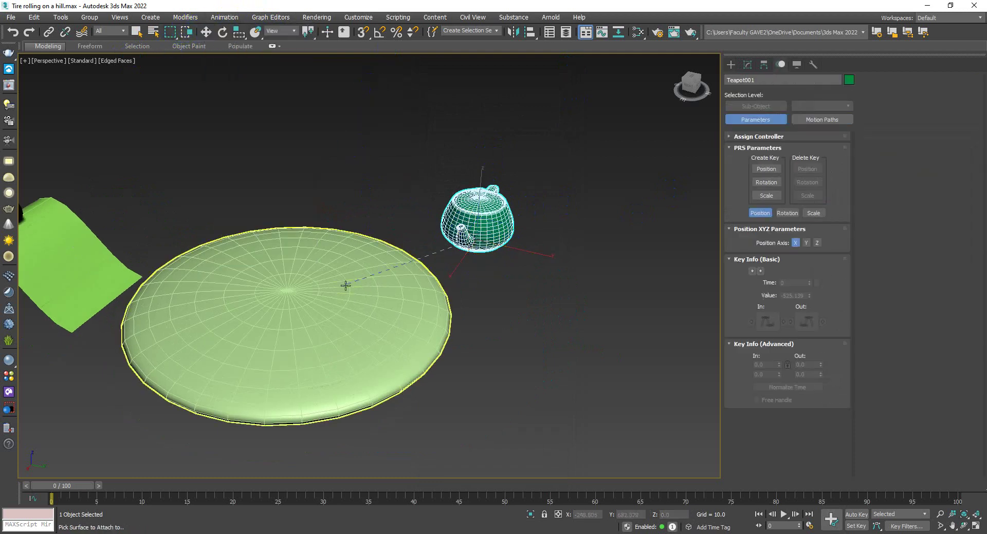
left_click(350, 291)
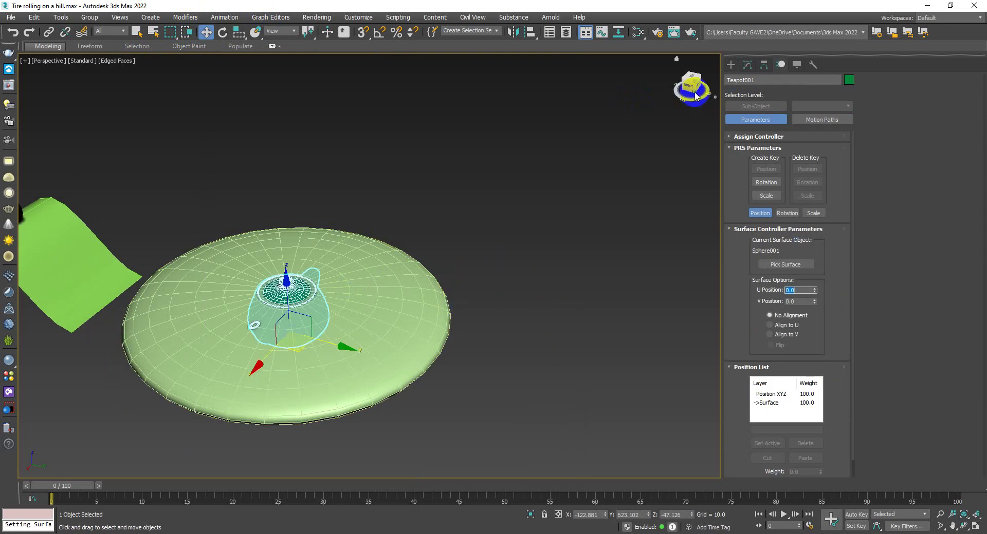
Step: Slide the teapot along the surface to V Position 36.43, viewing the disc from above
left_click_drag(689, 91, 270, 297)
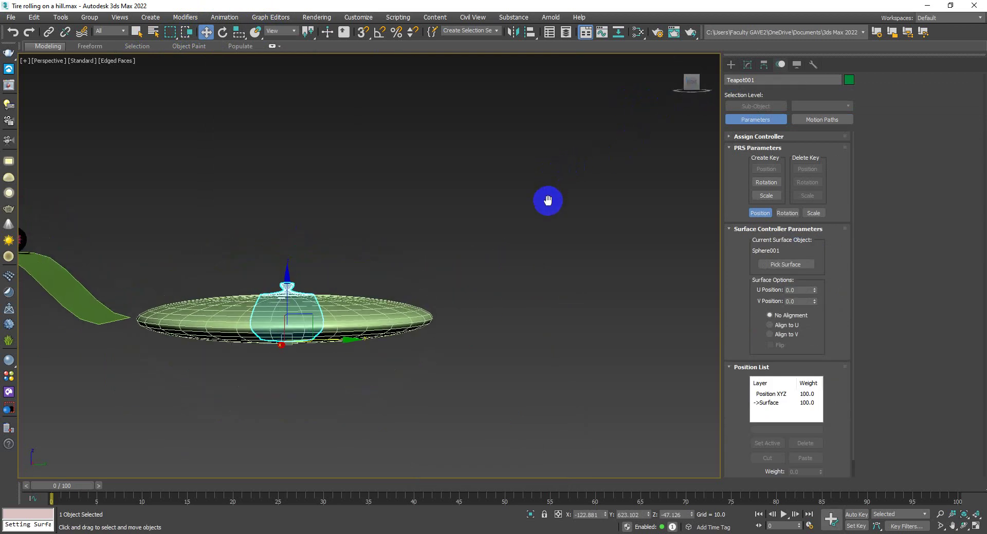
scroll(270, 297, "up", 5)
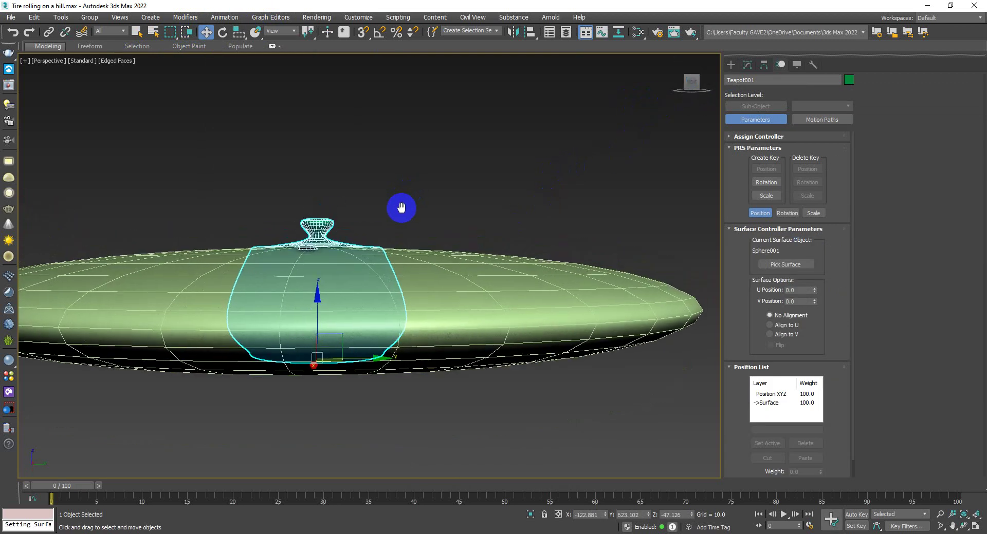
left_click_drag(817, 309, 764, 291)
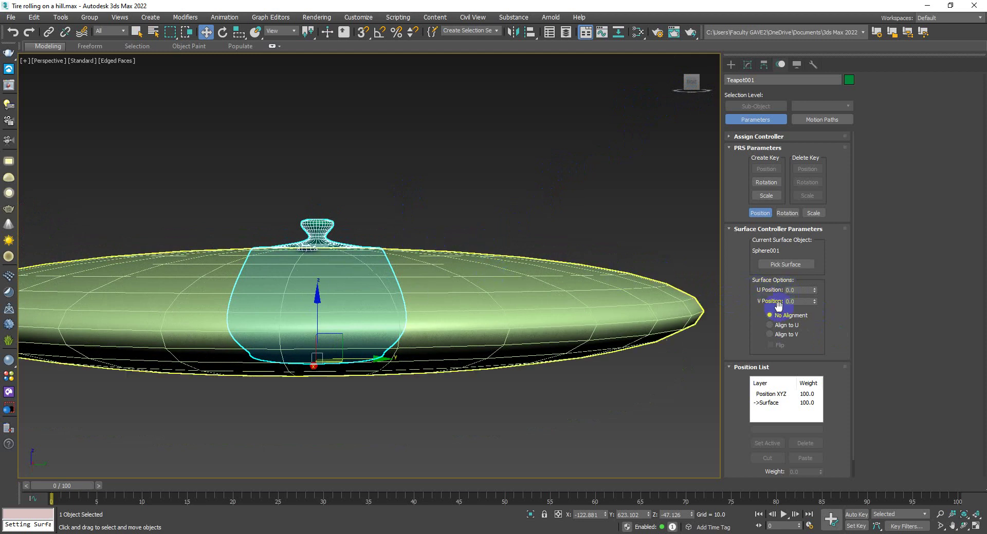
scroll(473, 219, "down", 3)
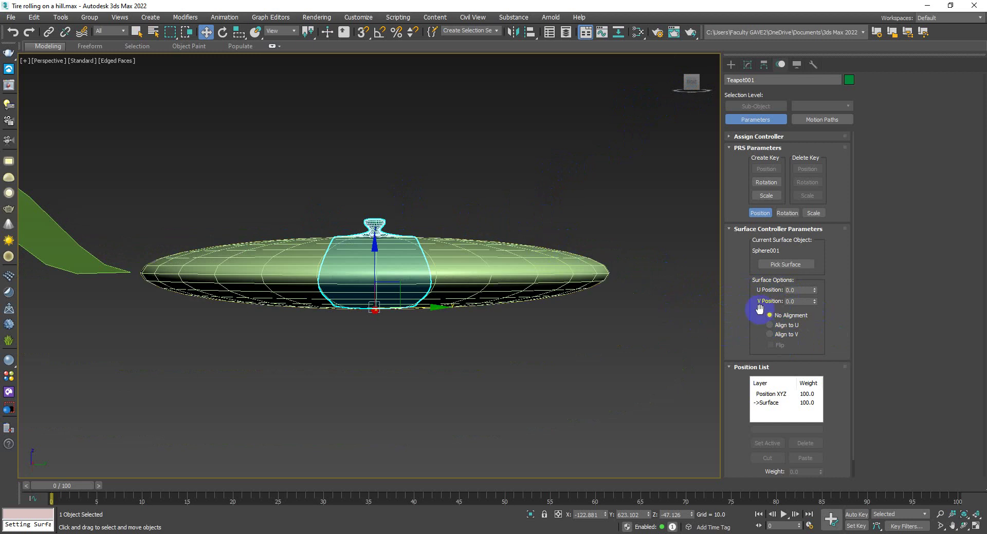
left_click_drag(814, 303, 249, 144)
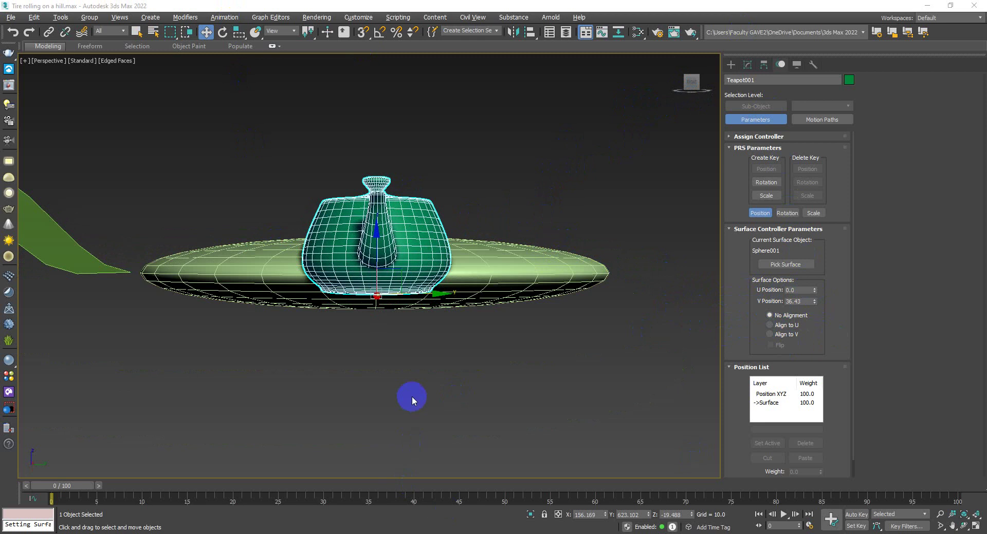
mouse_move(412, 397)
middle_mouse_down("alt")
mouse_move(425, 433)
mouse_move(449, 388)
mouse_move(429, 450)
middle_mouse_up("alt")
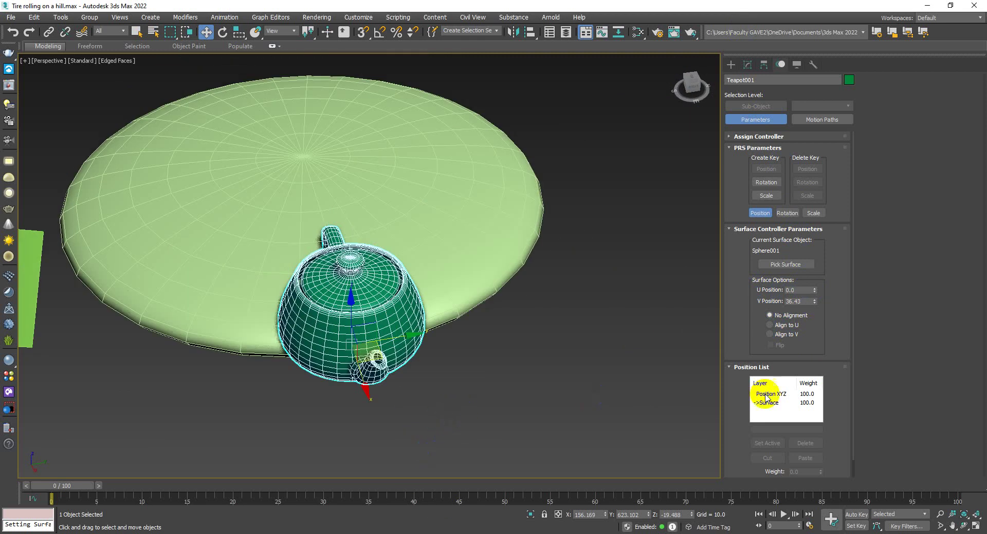
Step: Set the teapot's surface constraint to Align to U and nudge its U position
left_click(805, 308)
mouse_move(815, 291)
left_mouse_down()
mouse_move(786, 227)
mouse_move(786, 280)
mouse_move(804, 299)
mouse_move(804, 268)
mouse_move(782, 246)
mouse_move(790, 246)
left_mouse_up()
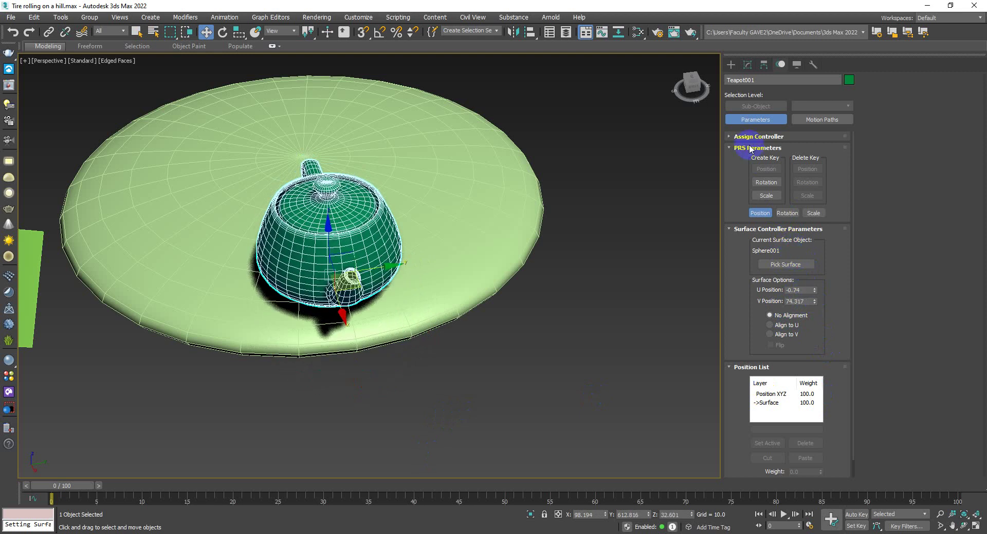
left_click(692, 93)
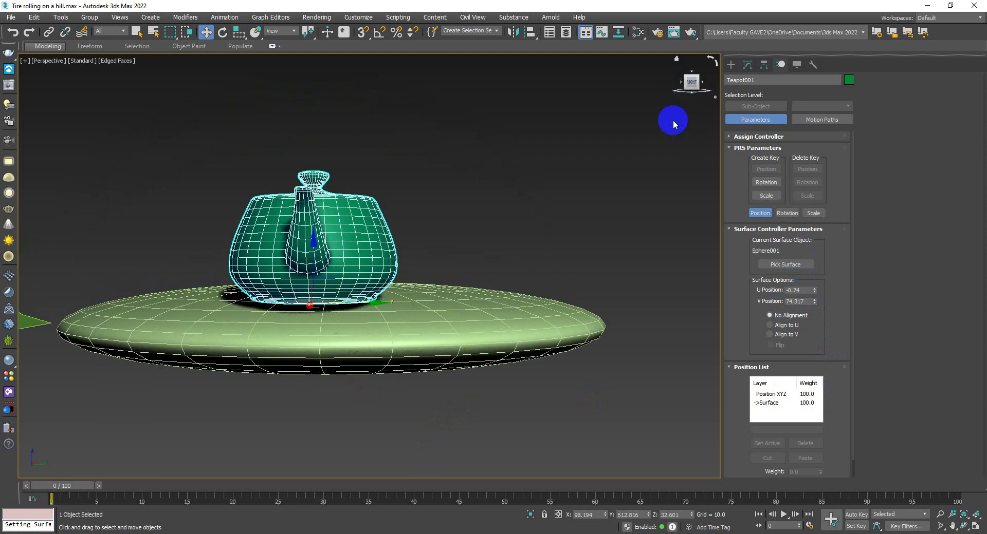
left_click(770, 325)
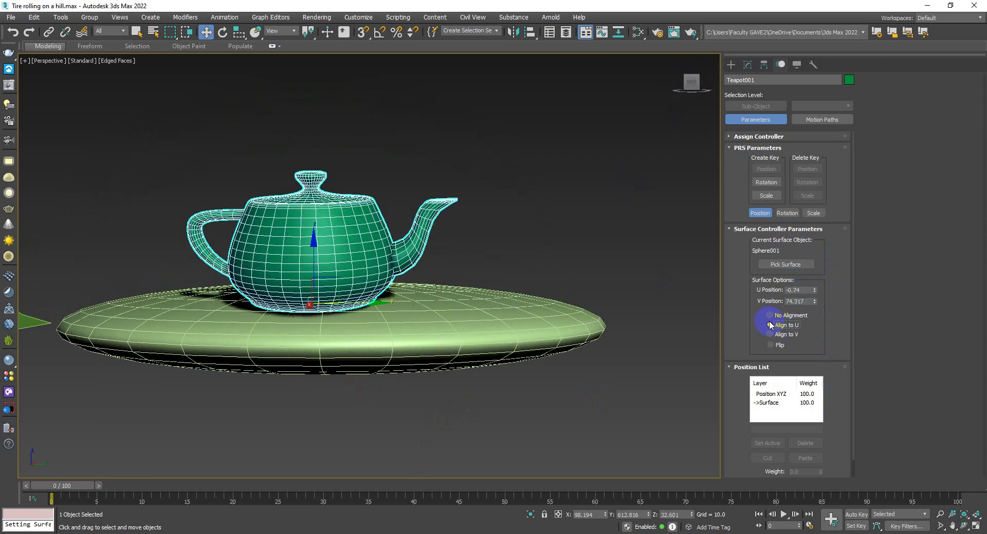
left_click(769, 339)
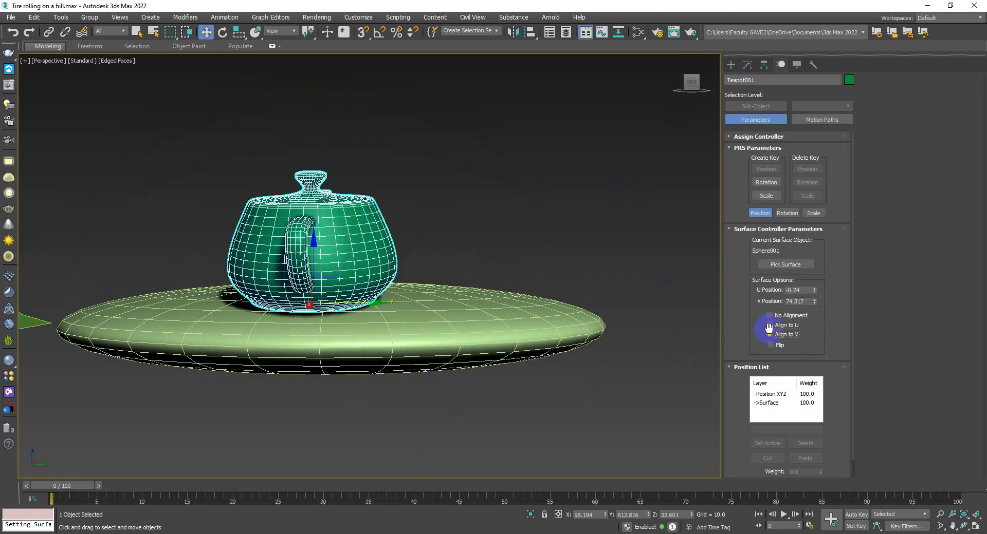
Step: Shrink the teapot with Uniform Scale and place it at U 0.0, V 74.317
mouse_move(526, 218)
middle_mouse_down("alt")
mouse_move(531, 326)
mouse_move(509, 334)
middle_mouse_up("alt")
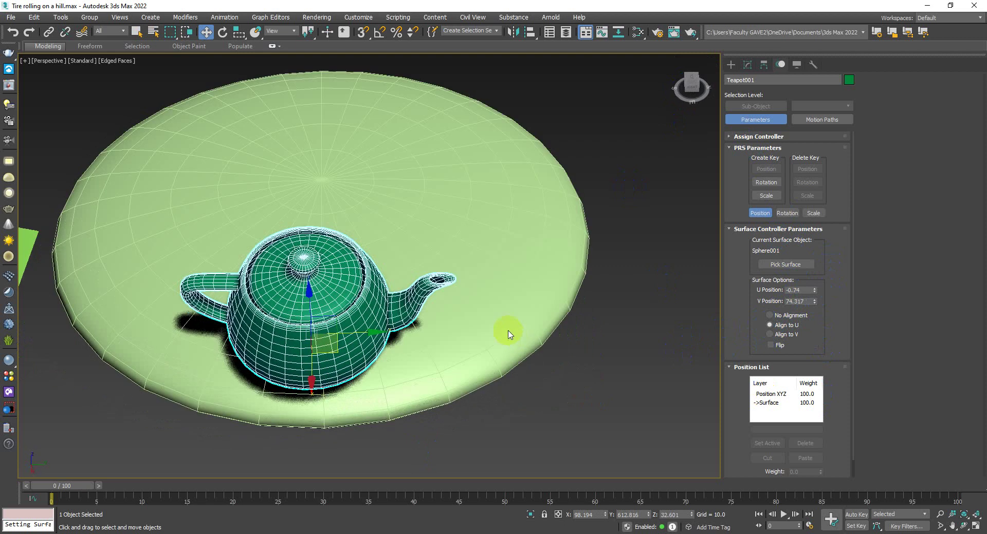
left_click(240, 39)
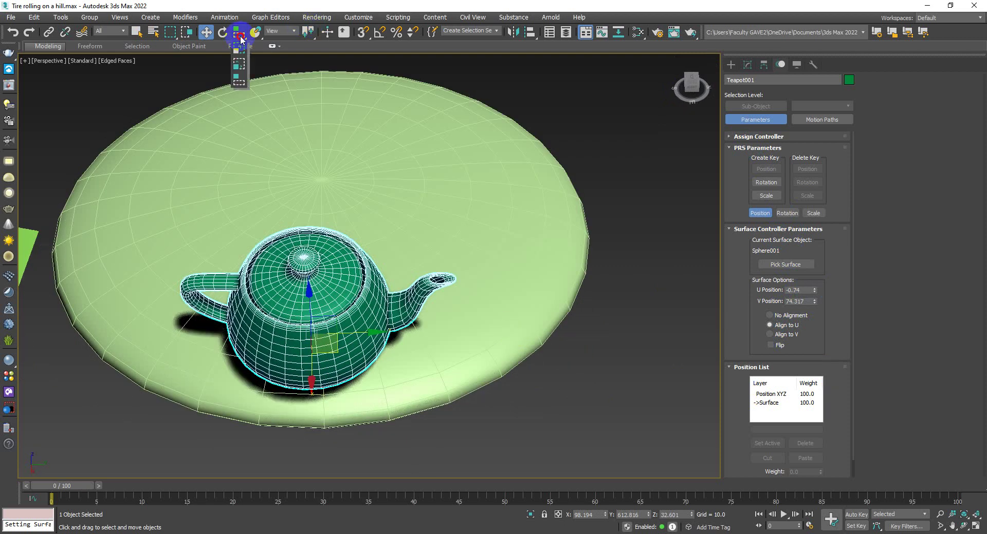
left_click(237, 49)
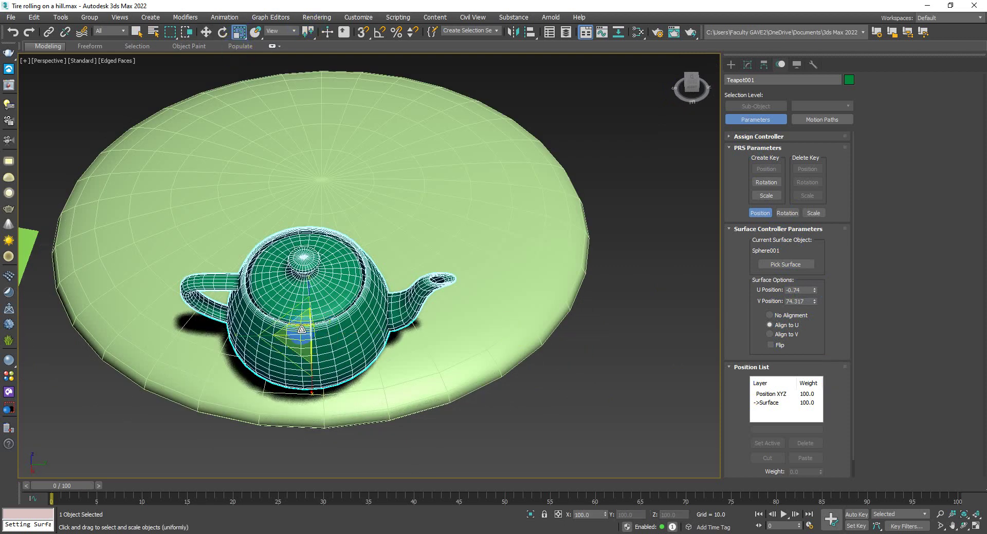
left_click_drag(303, 341, 310, 368)
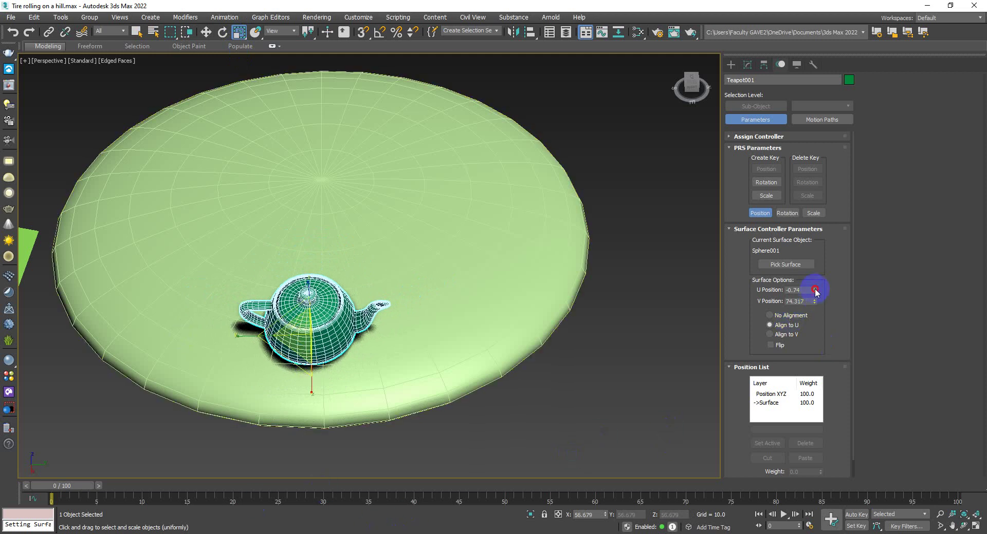
left_click_drag(815, 291, 651, 5)
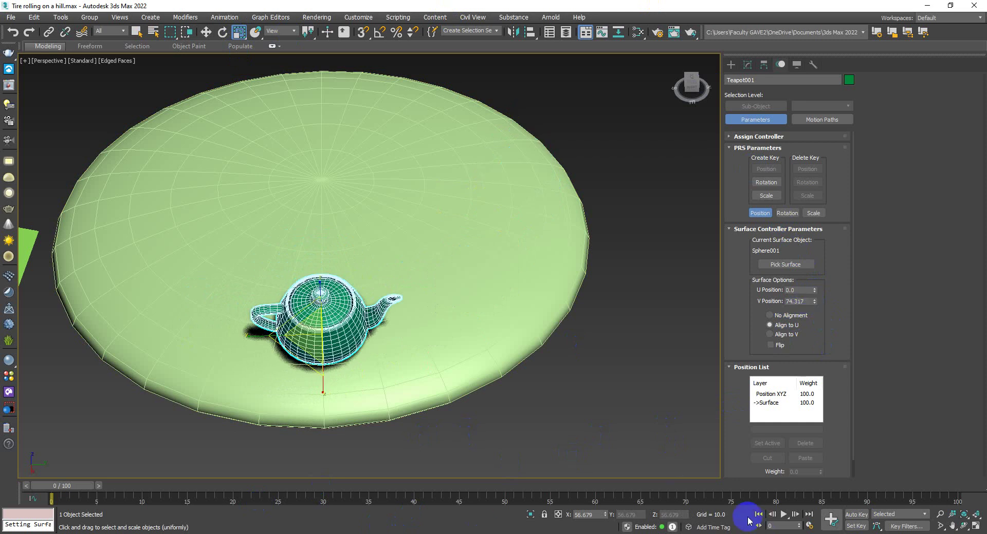
Step: With Auto Key, key U Position 100 at frame 100, then play from frame 0
left_click(856, 514)
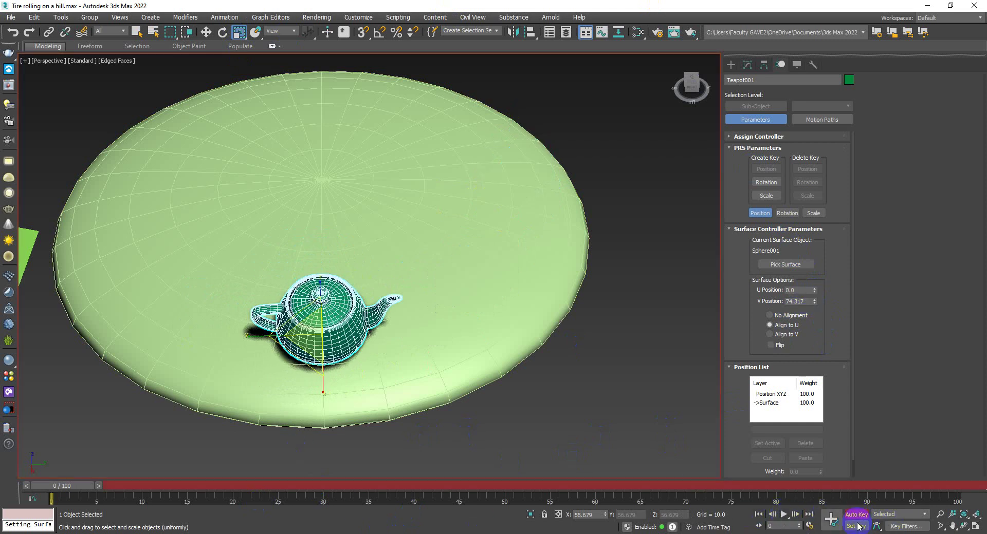
left_click_drag(33, 485, 981, 485)
type("100")
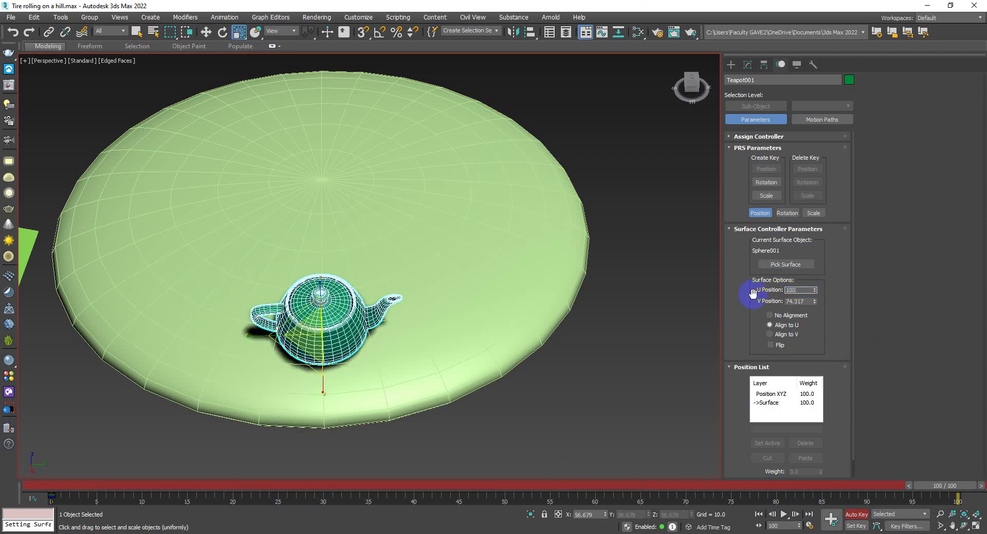
left_click(856, 515)
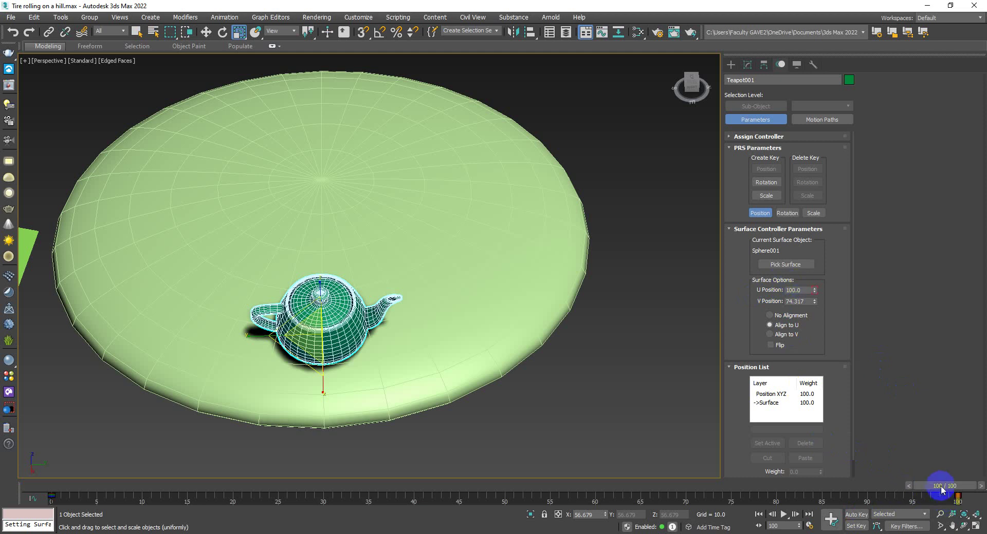
left_click_drag(937, 488, 36, 486)
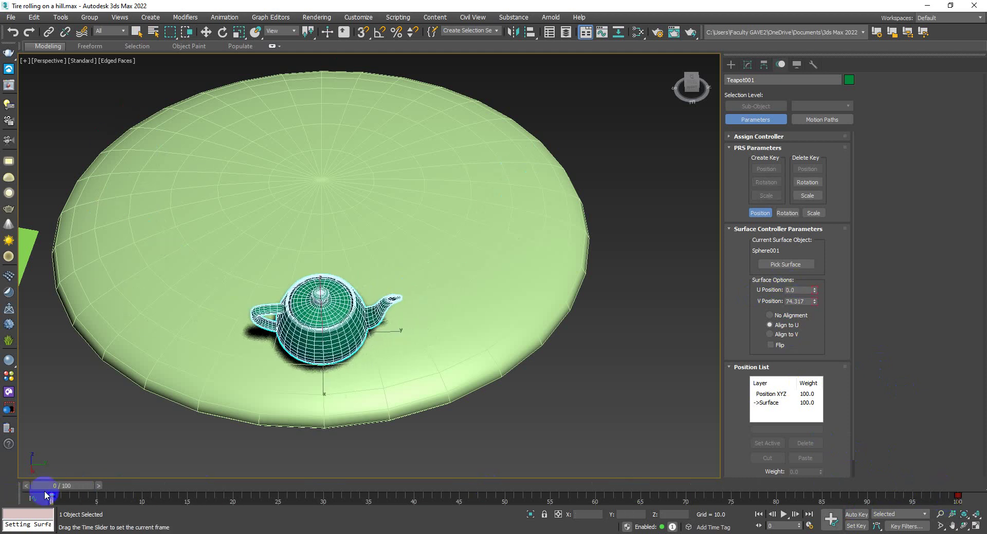
left_click(783, 514)
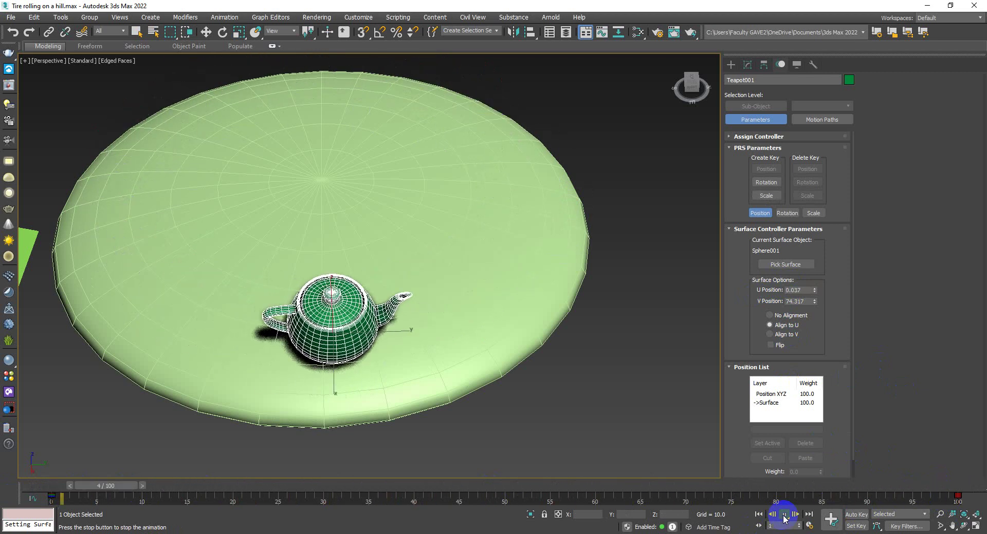
Step: Stop playback, check the tutorial PDF, then zoom out to show the hill and disc
left_click(784, 515)
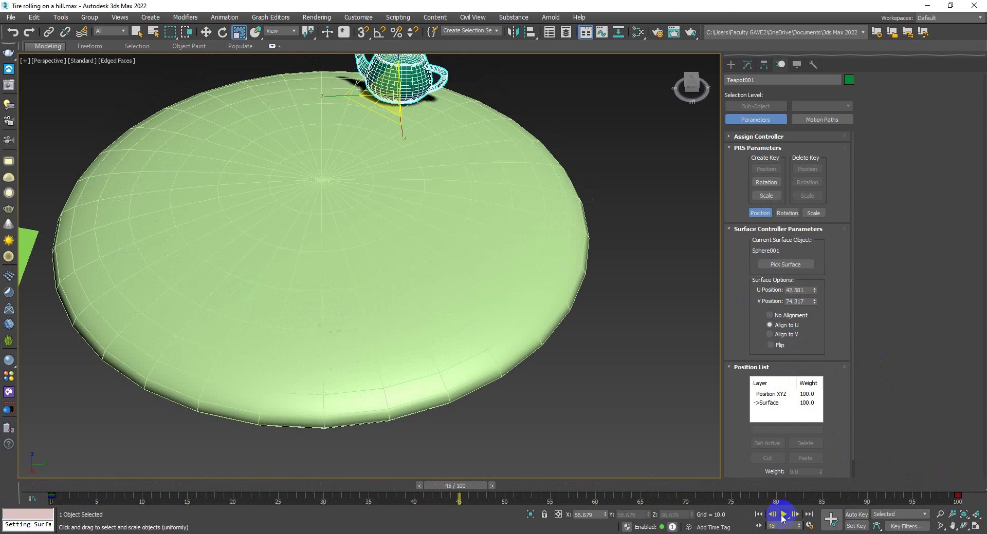
key("r")
key("alt+Tab")
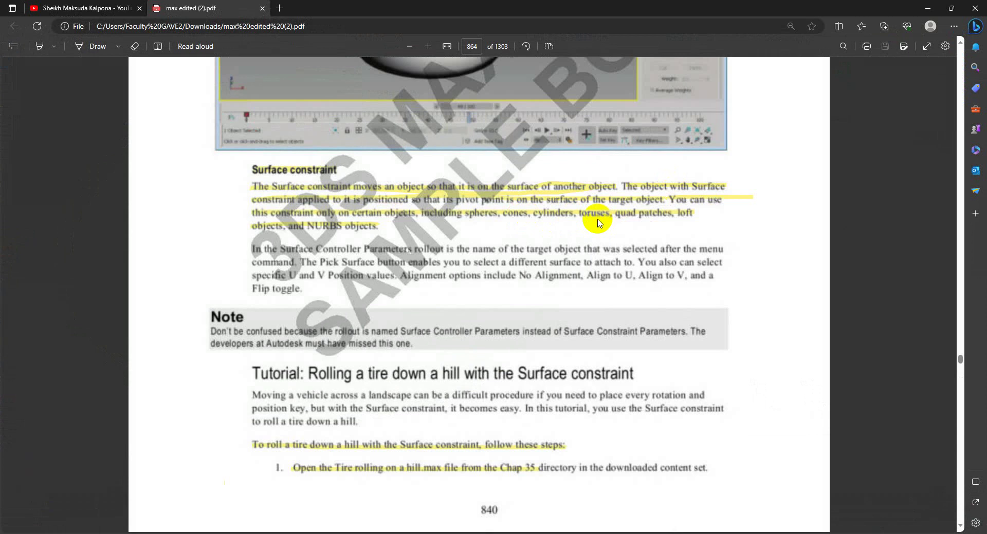
left_click(927, 7)
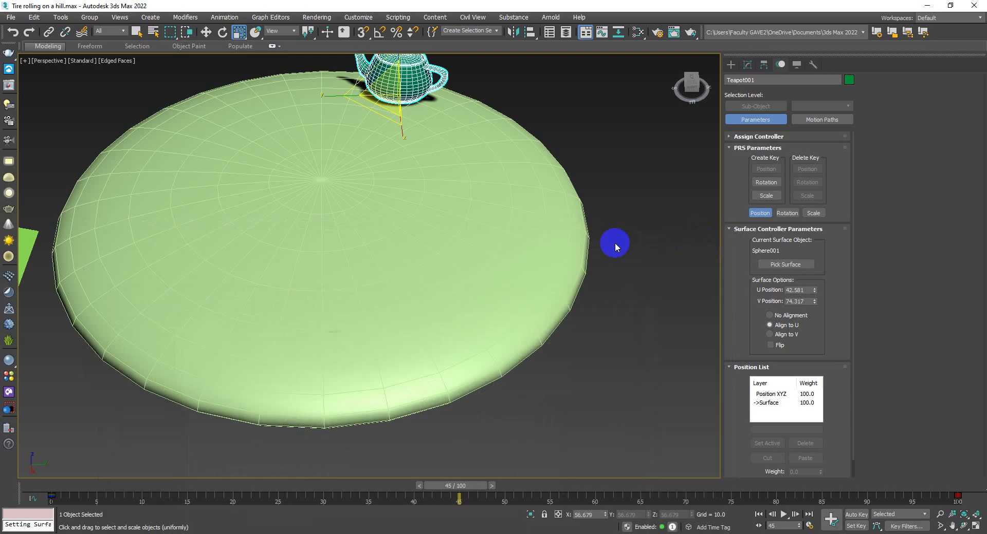
scroll(614, 242, "down", 2)
scroll(616, 213, "down", 2)
middle_click_drag(577, 213, 409, 238)
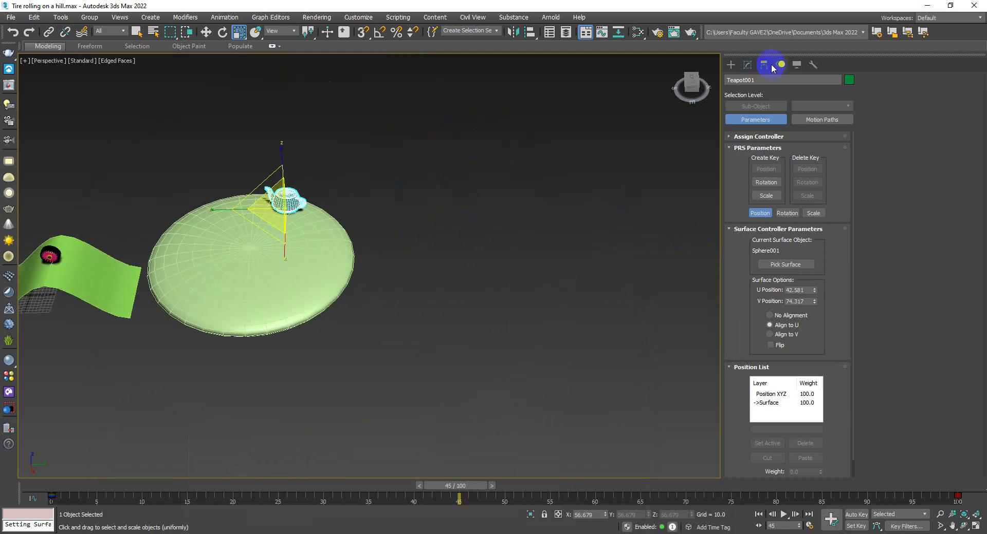
left_click(731, 65)
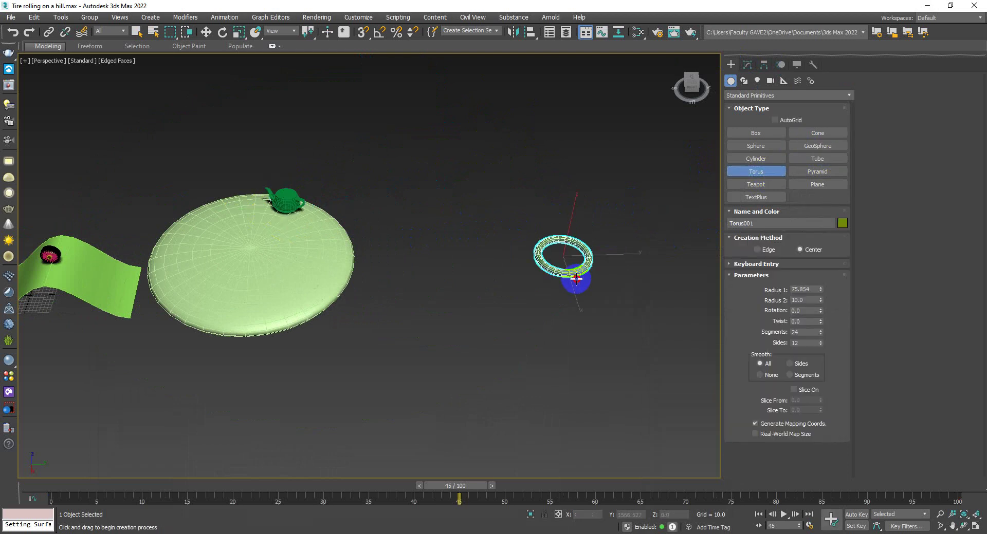
Step: Draw a torus (Radius 1 75.854, Radius 2 10.0) beside the disc
left_click_drag(569, 254, 594, 304)
left_click(586, 286)
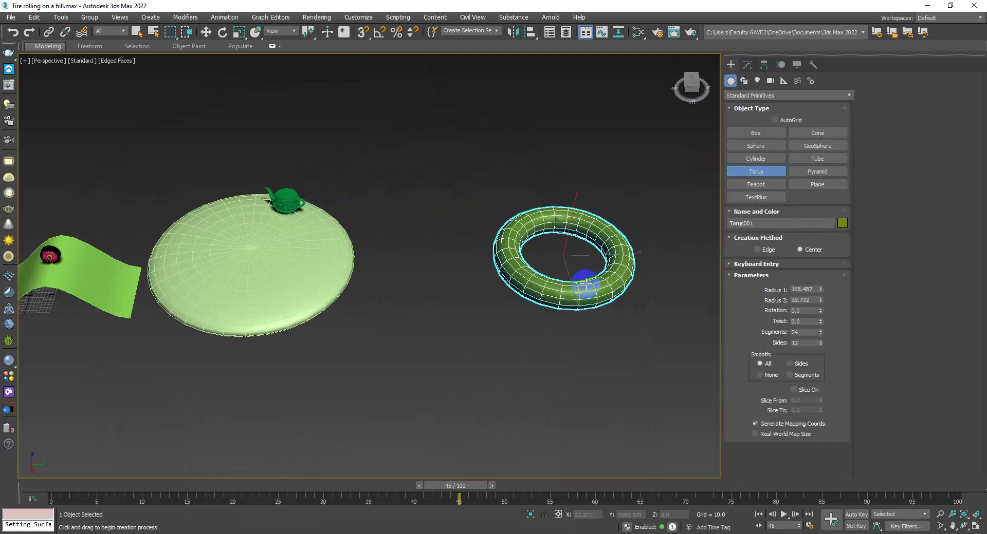
middle_click_drag(621, 165, 434, 183)
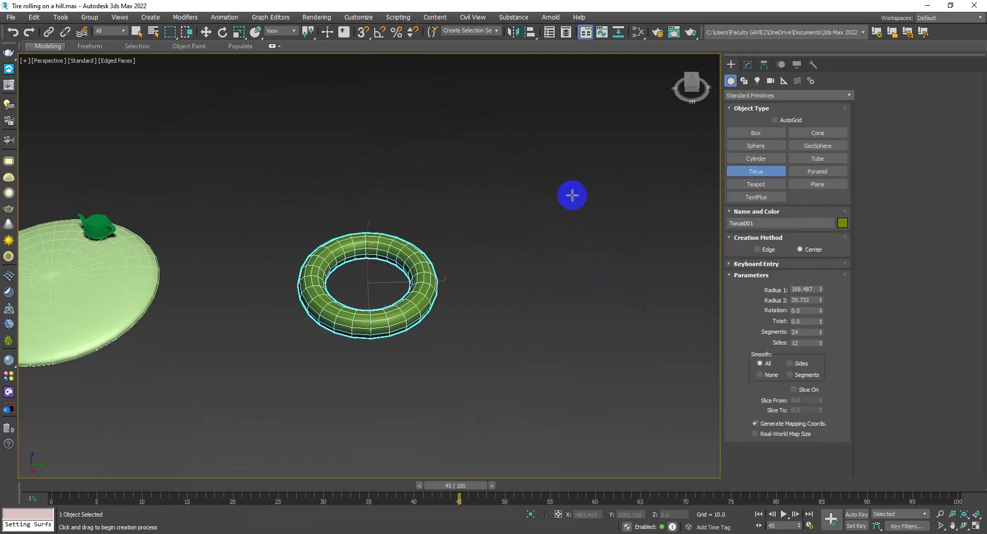
scroll(572, 195, "up", 3)
Step: Create a small second teapot beside the torus
left_click(756, 185)
middle_click_drag(491, 262, 466, 215)
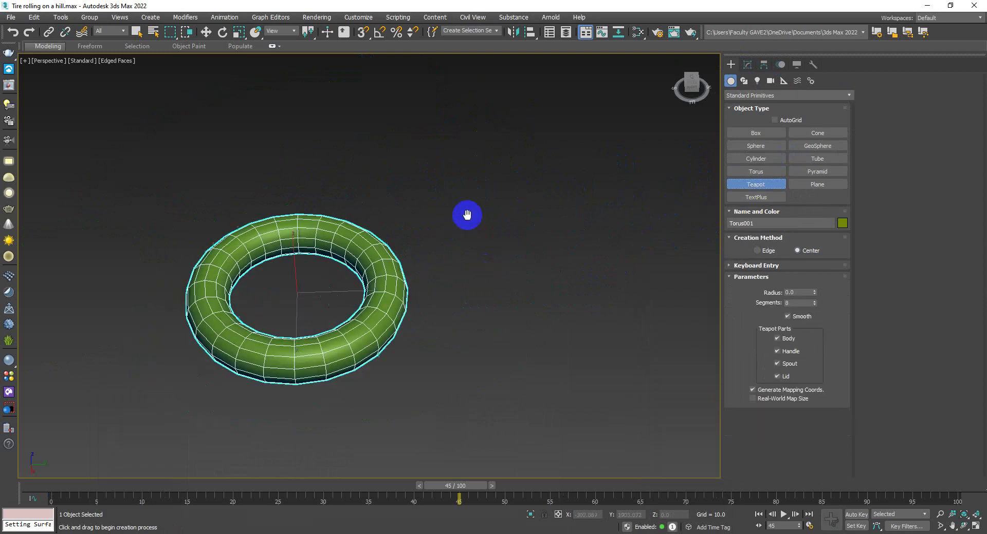
left_click_drag(477, 248, 496, 264)
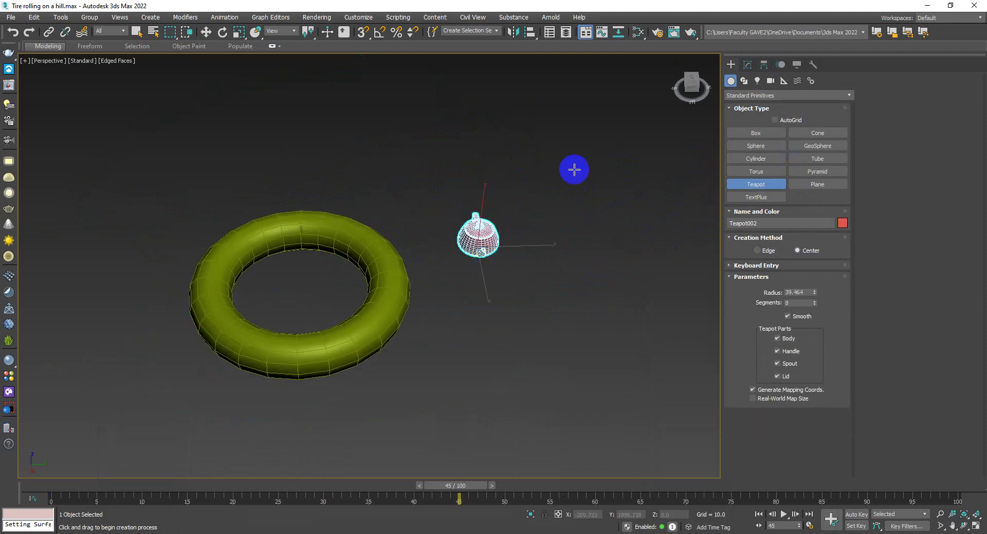
left_click(205, 33)
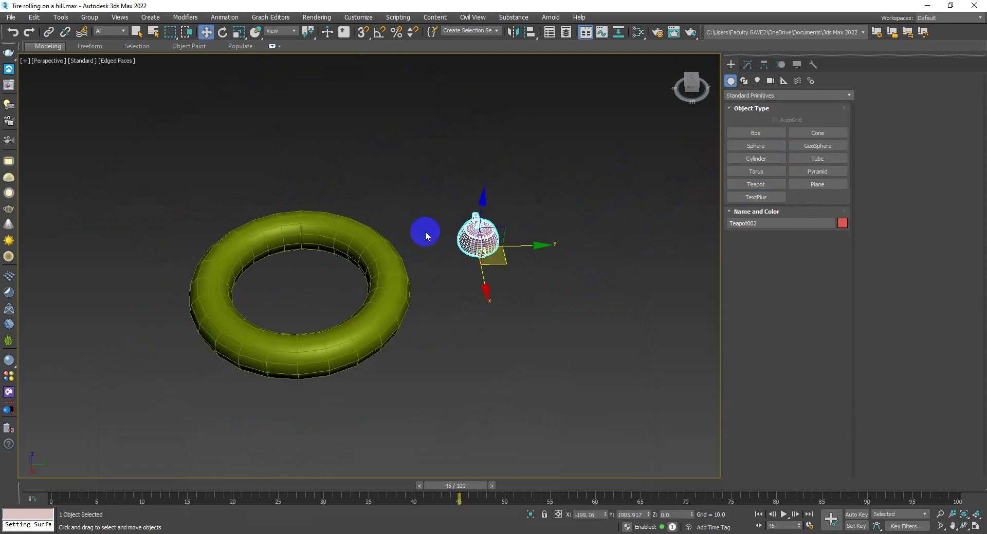
Step: Surface-constrain the new teapot to Torus001
left_click(216, 19)
mouse_move(231, 73)
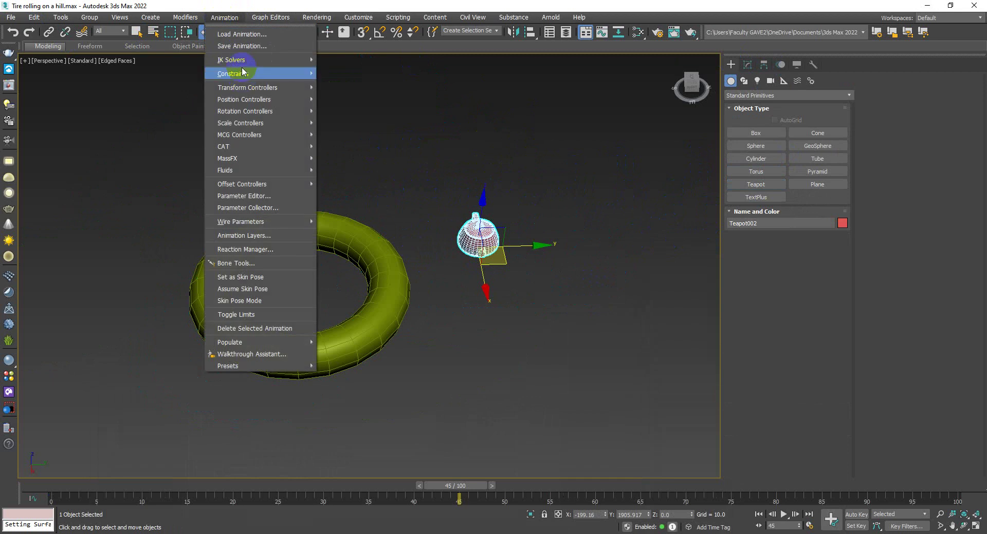
left_click(353, 85)
left_click(379, 252)
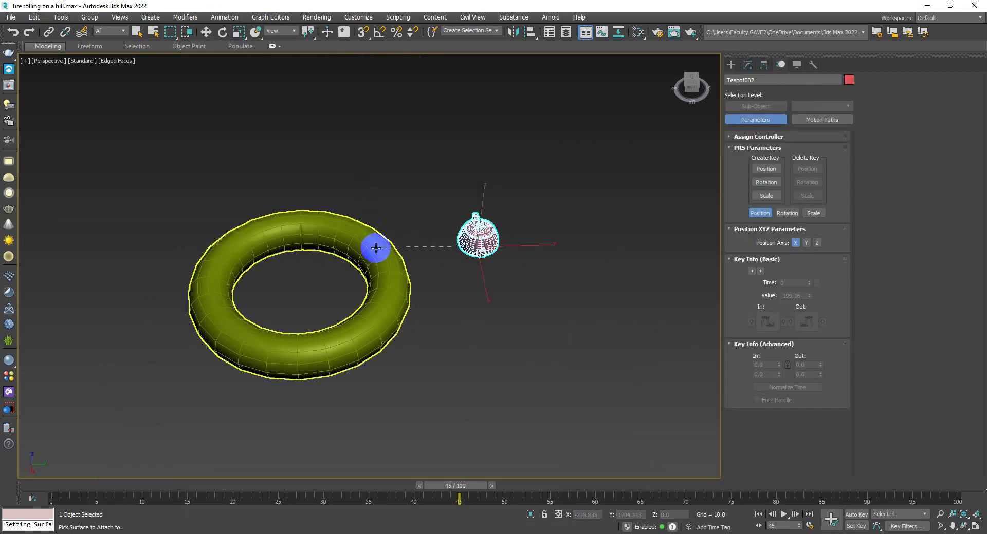
left_click(707, 95)
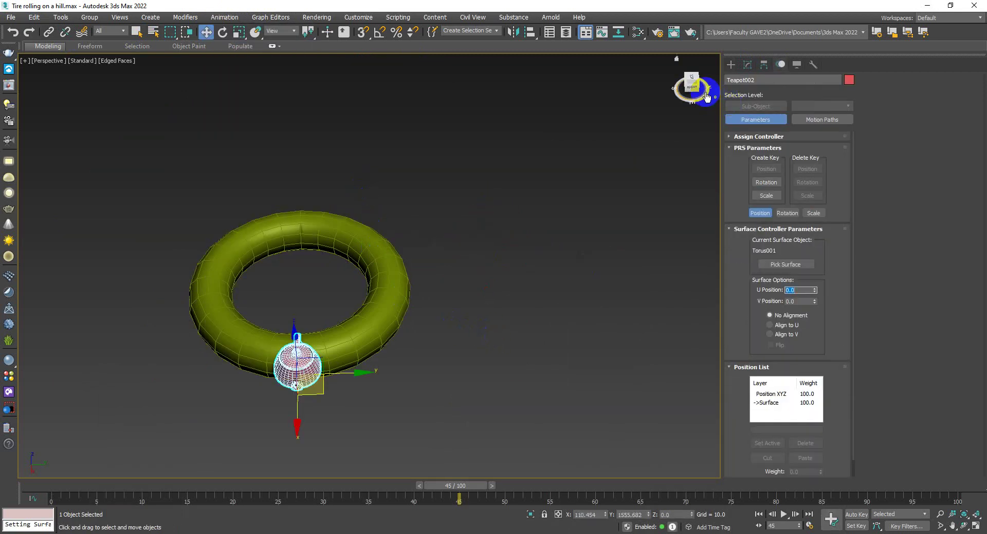
left_click_drag(689, 91, 751, 323)
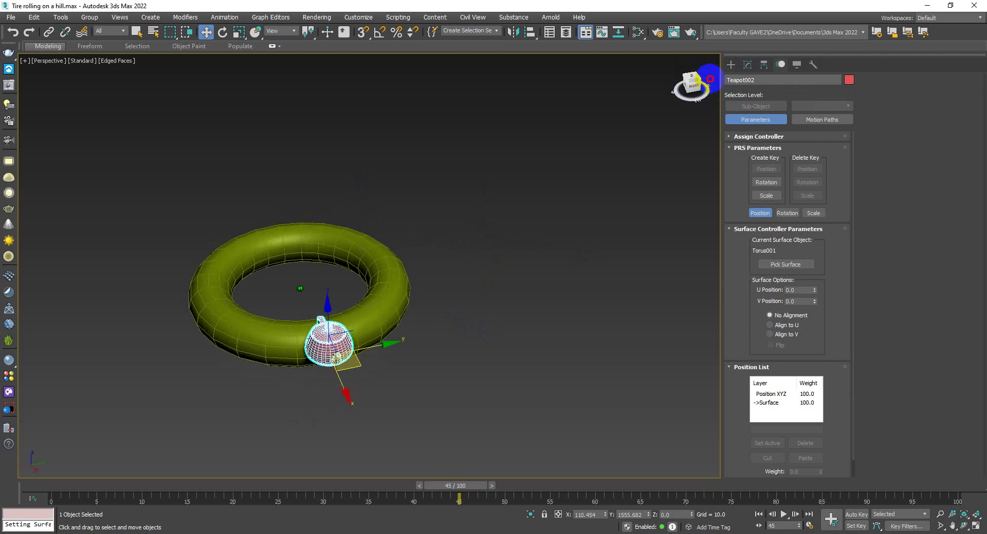
Step: Align the teapot to U and position it at V 23.183, U reset to 0
left_click(769, 326)
left_click(412, 333)
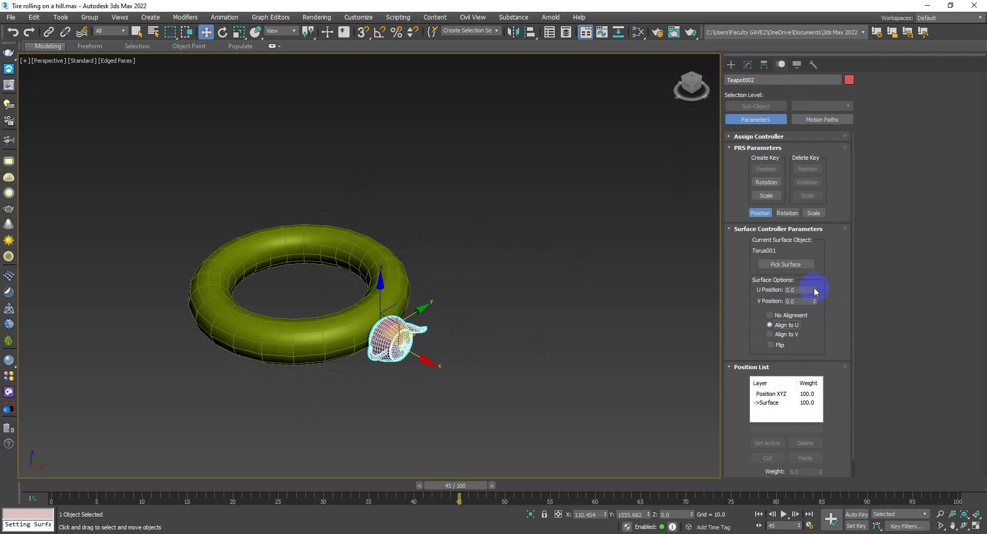
mouse_move(817, 294)
left_mouse_down()
mouse_move(781, 247)
mouse_move(767, 261)
mouse_move(836, 305)
mouse_move(250, 277)
mouse_move(814, 336)
left_mouse_up()
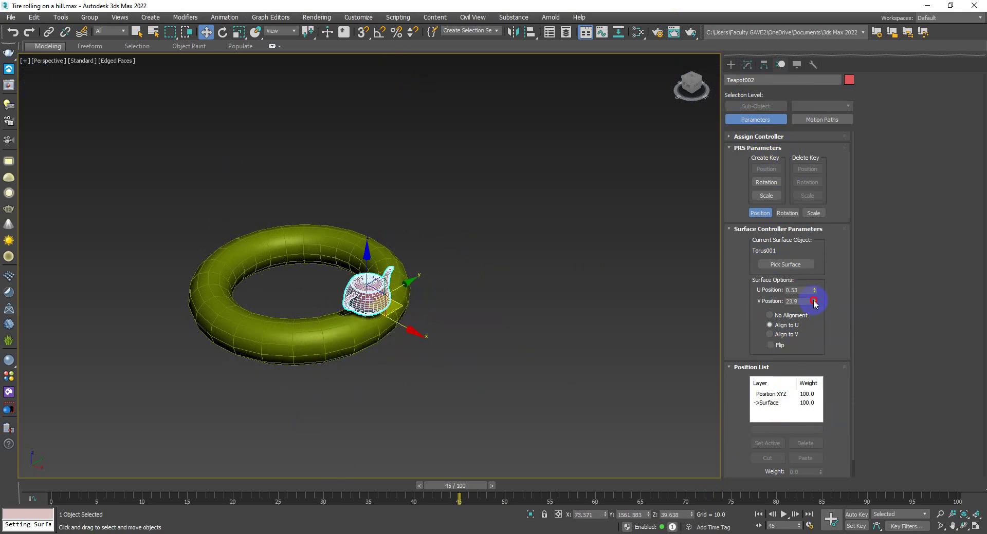
mouse_move(813, 303)
left_mouse_down()
mouse_move(810, 289)
mouse_move(816, 302)
left_mouse_up()
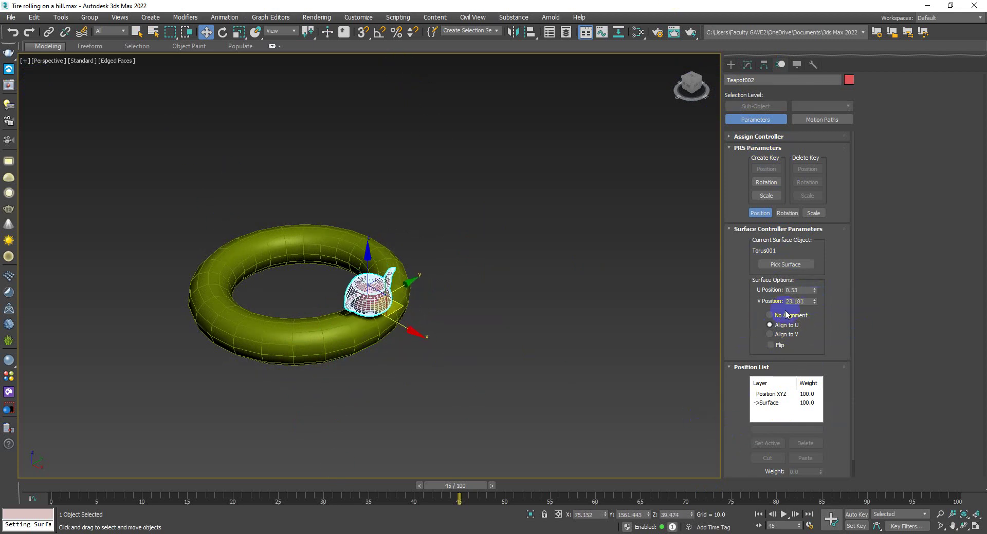
right_click(814, 292)
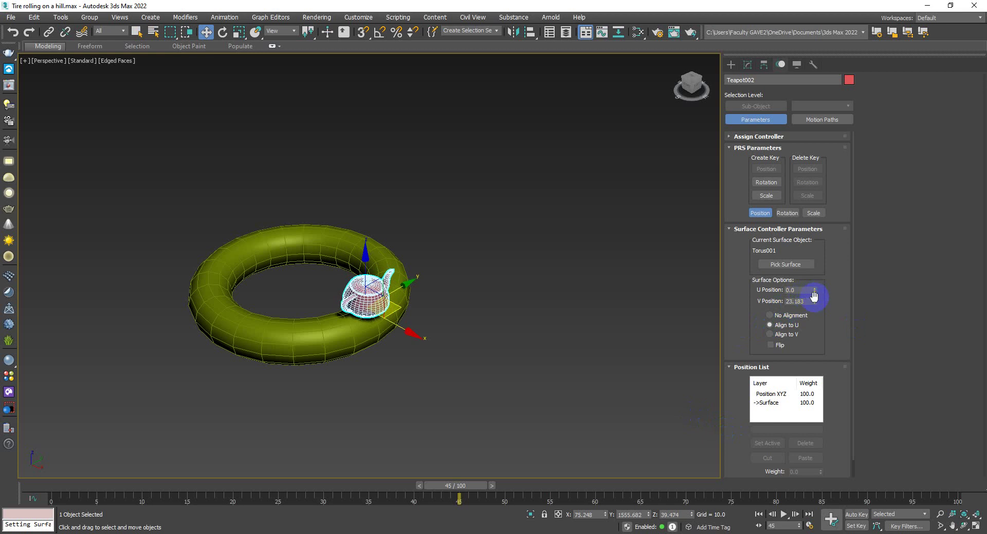
Step: Key Teapot002's U Position to 100 at frame 100 with Auto Key and play it back
left_click(853, 514)
left_click_drag(469, 486, 61, 486)
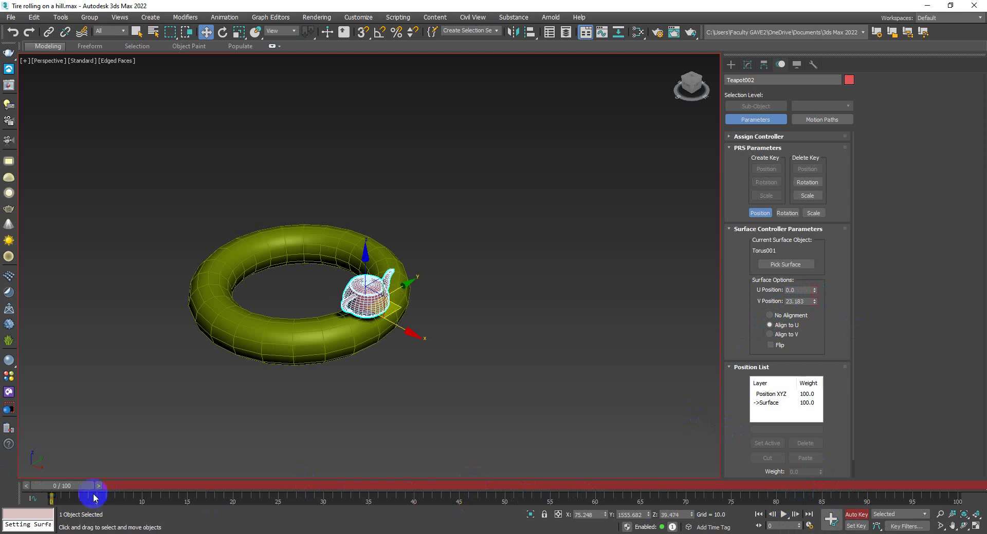
left_click_drag(85, 485, 979, 483)
key("w")
type("100")
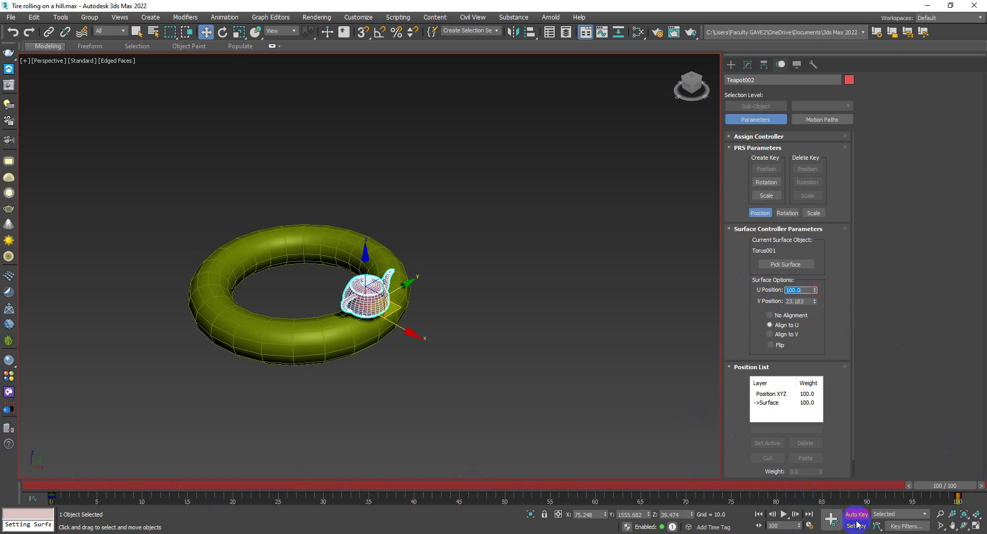
left_click(855, 516)
left_click_drag(943, 487, 41, 485)
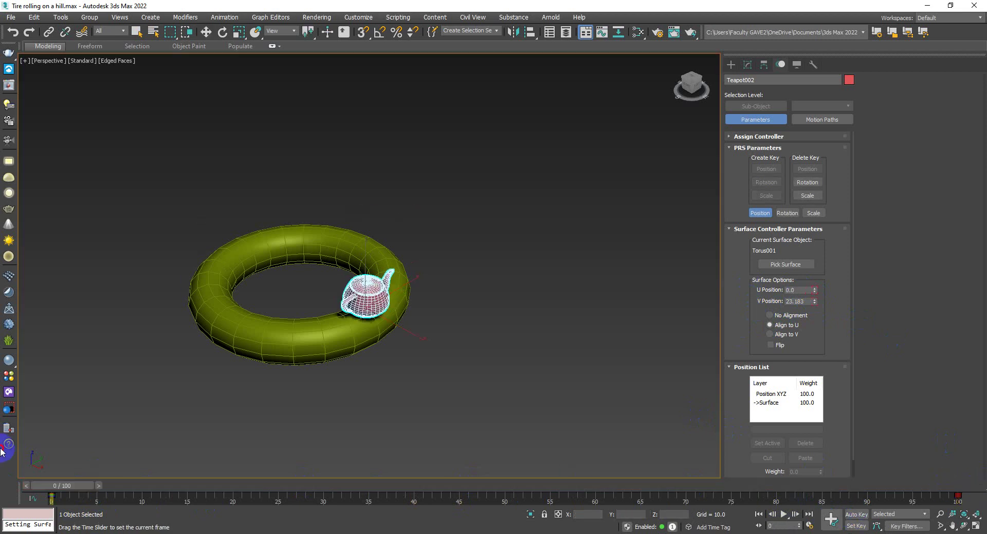
left_click(783, 515)
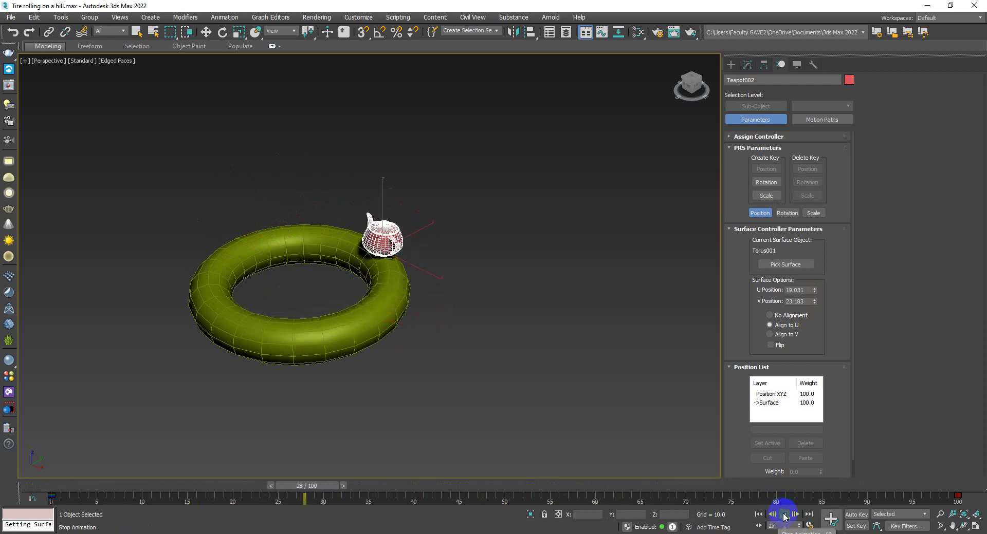
left_click(783, 515)
key("w")
scroll(517, 312, "down", 5)
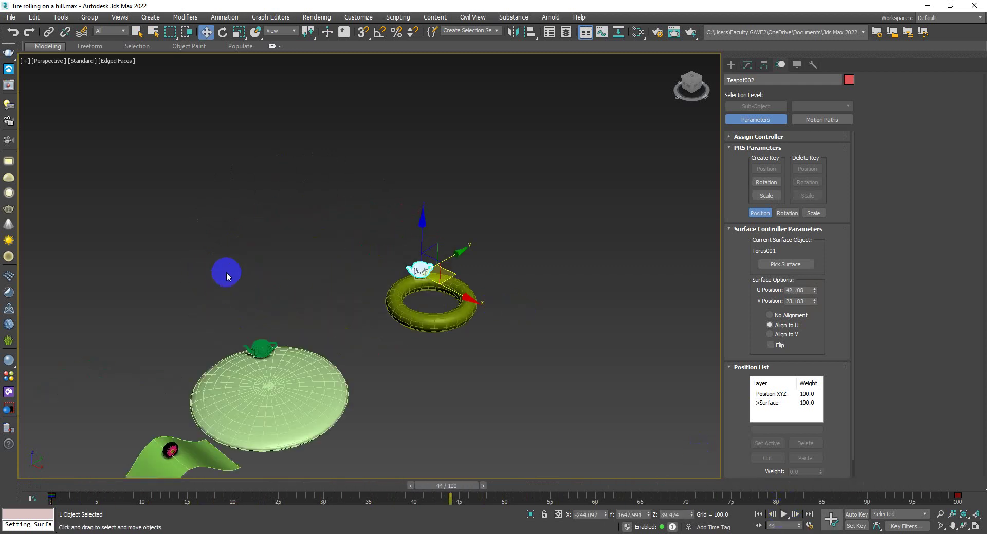
Step: Hide the torus with its teapot and the plate with its teapot
left_click_drag(212, 248, 536, 398)
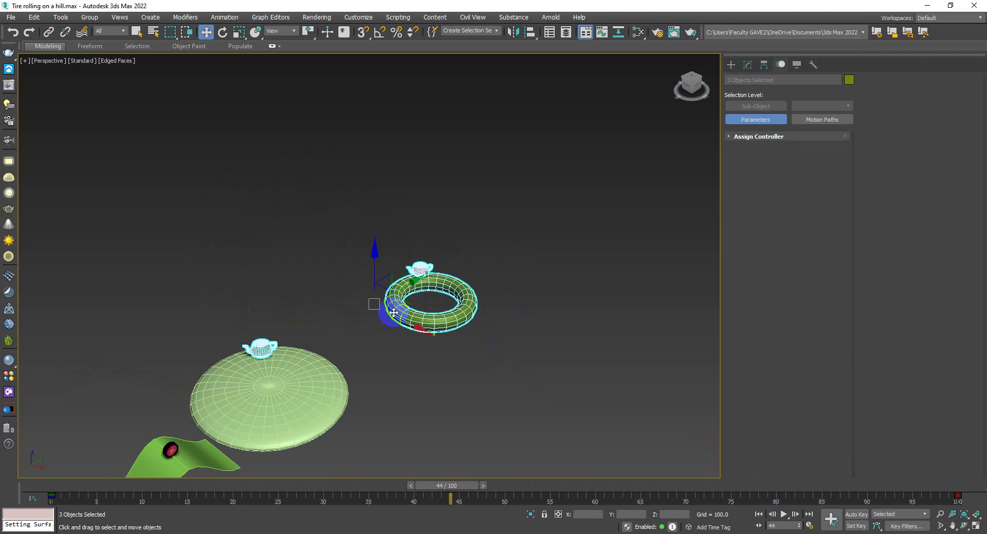
left_click_drag(407, 288, 645, 189)
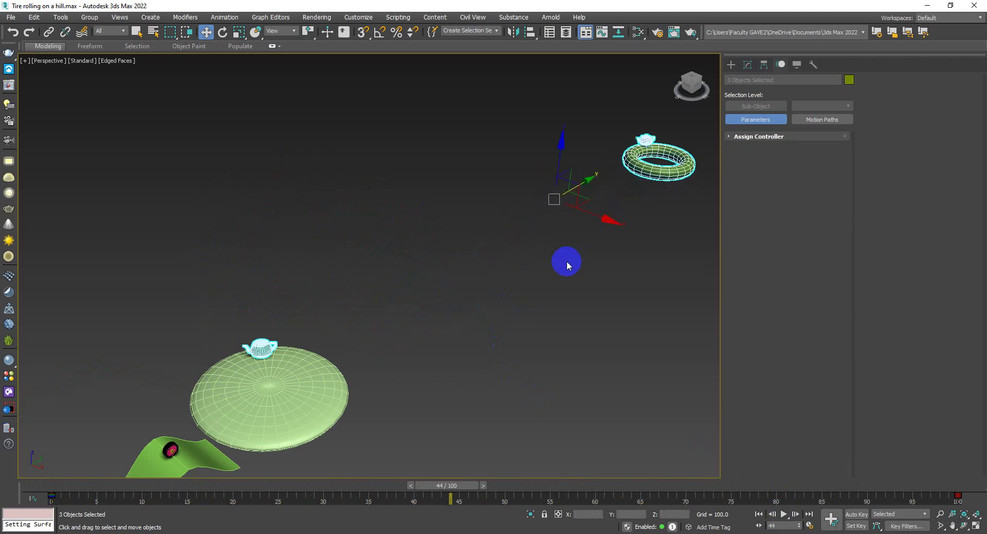
key("ctrl+z")
mouse_move(398, 387)
middle_mouse_down("alt")
mouse_move(456, 418)
mouse_move(406, 408)
middle_mouse_up("alt")
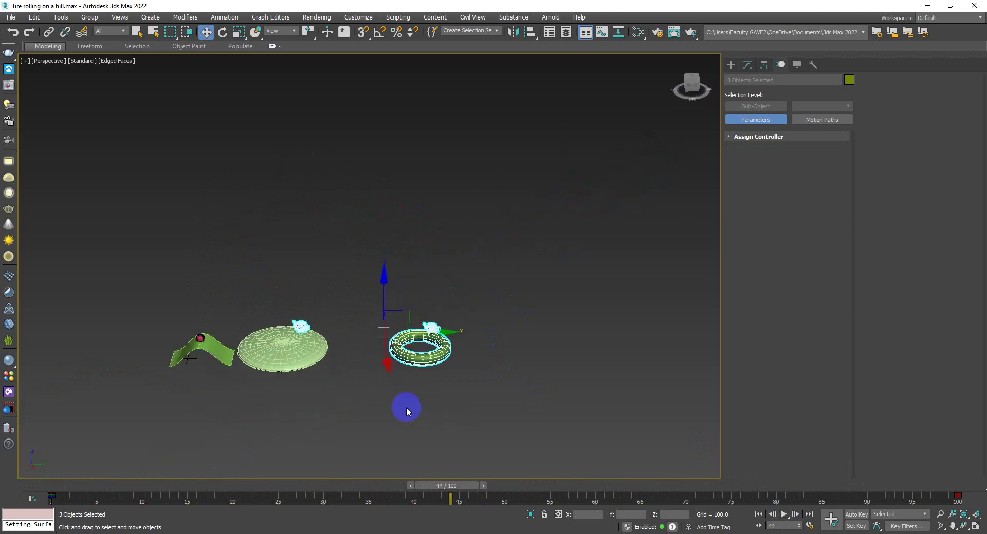
right_click(297, 346)
left_click(337, 309)
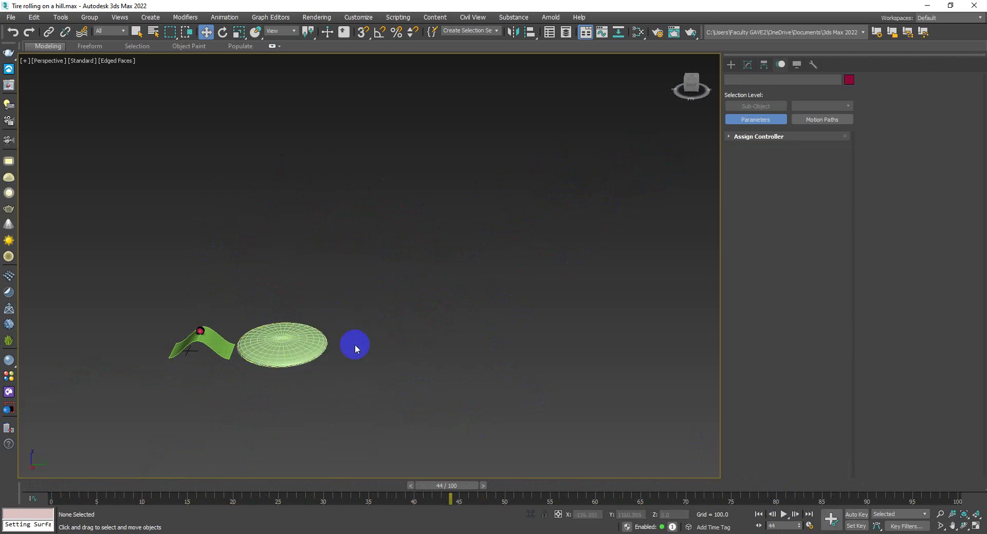
left_click(299, 346)
right_click(298, 347)
left_click(321, 305)
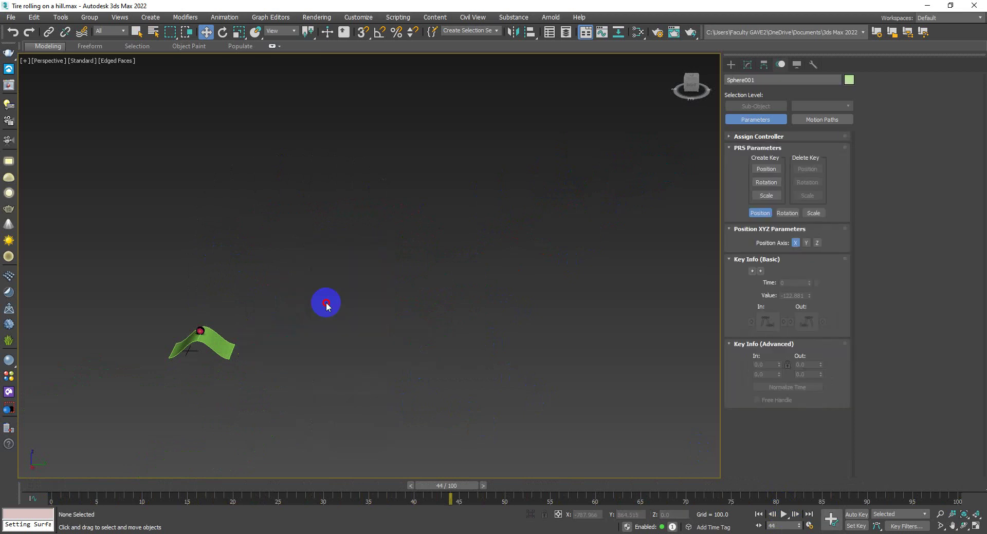
Step: Orbit and zoom toward the hill and select the green hill patch
mouse_move(312, 269)
middle_mouse_down()
mouse_move(572, 264)
mouse_move(562, 326)
mouse_move(396, 390)
mouse_move(476, 276)
mouse_move(507, 298)
mouse_move(409, 330)
middle_mouse_up()
scroll(476, 227, "up", 3)
scroll(456, 240, "up", 3)
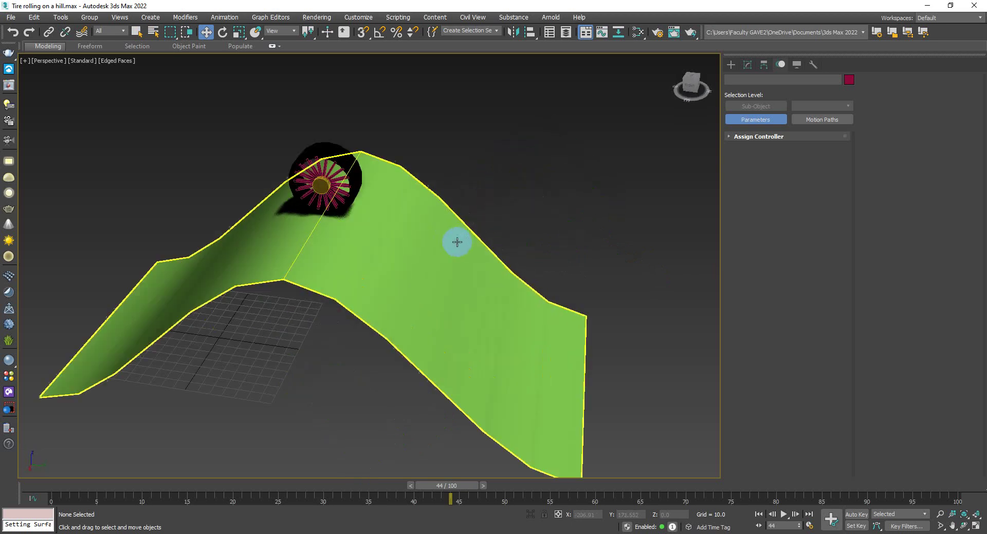
scroll(279, 165, "up", 4)
left_click(361, 321)
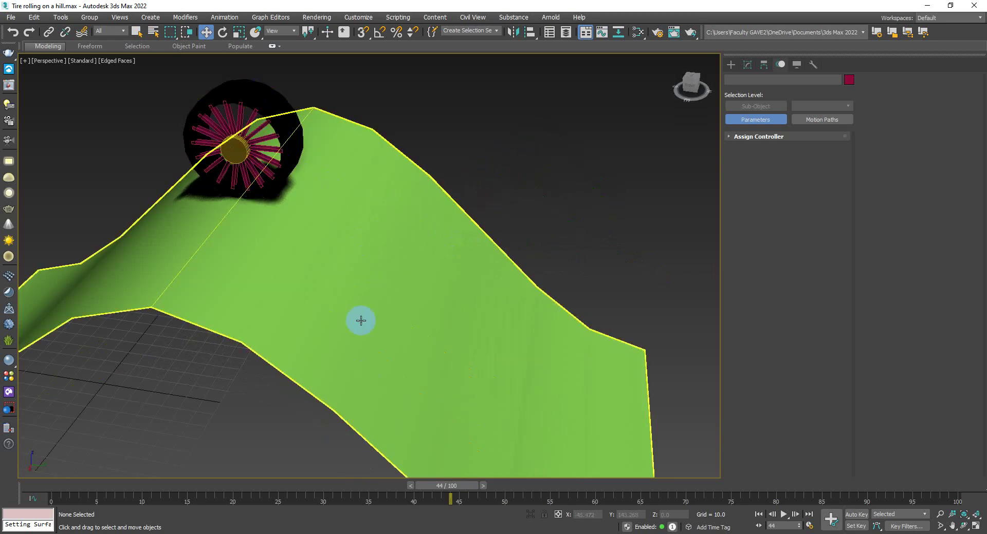
scroll(340, 216, "down", 5)
scroll(336, 226, "up", 2)
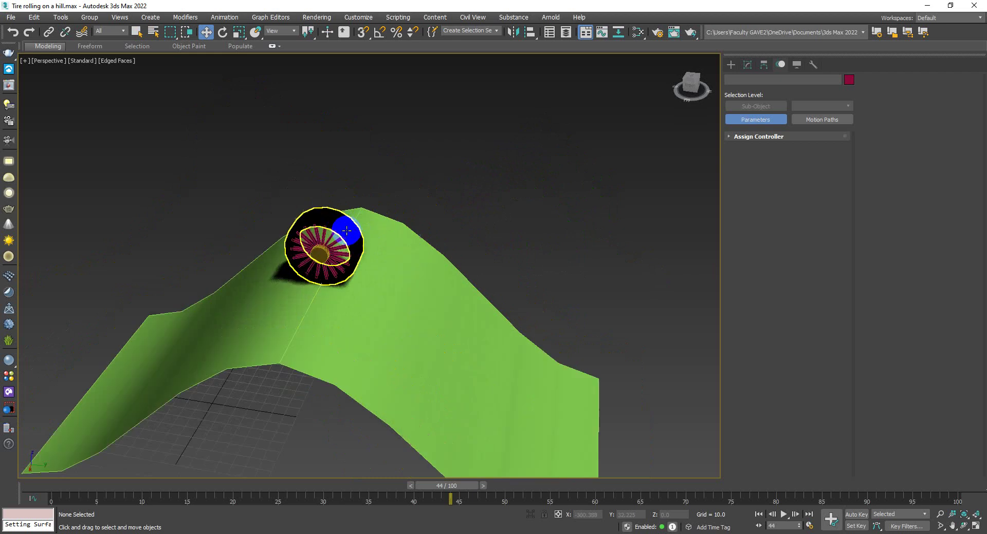
scroll(330, 231, "up", 2)
Step: In a front view, select all the tire's parts including spokes, hub and rim
left_click(688, 88)
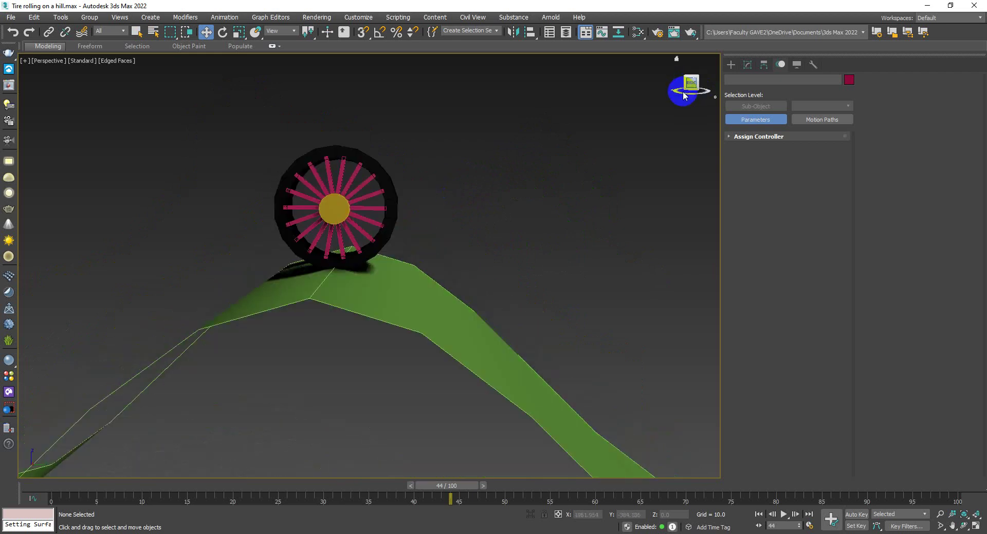
left_click_drag(228, 104, 470, 232)
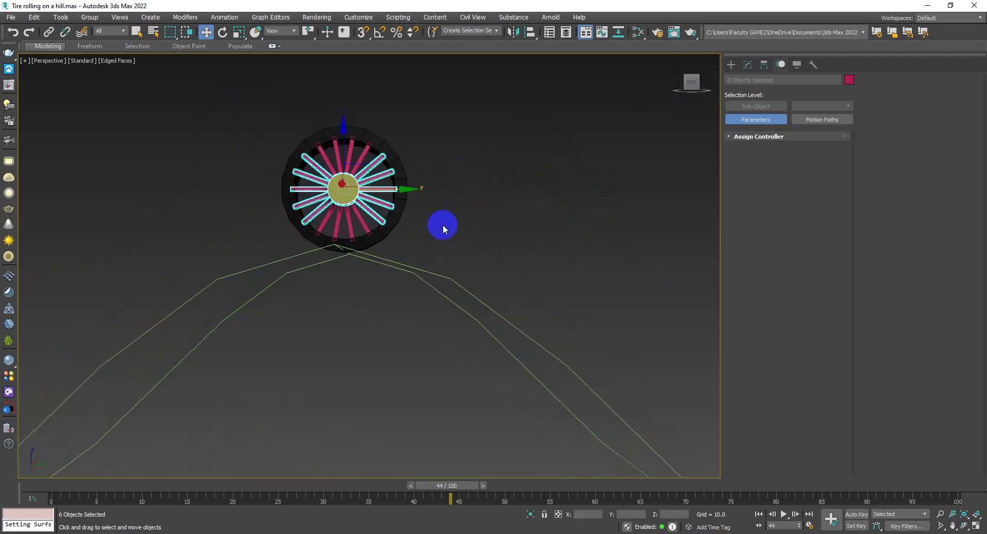
left_click_drag(253, 103, 492, 241)
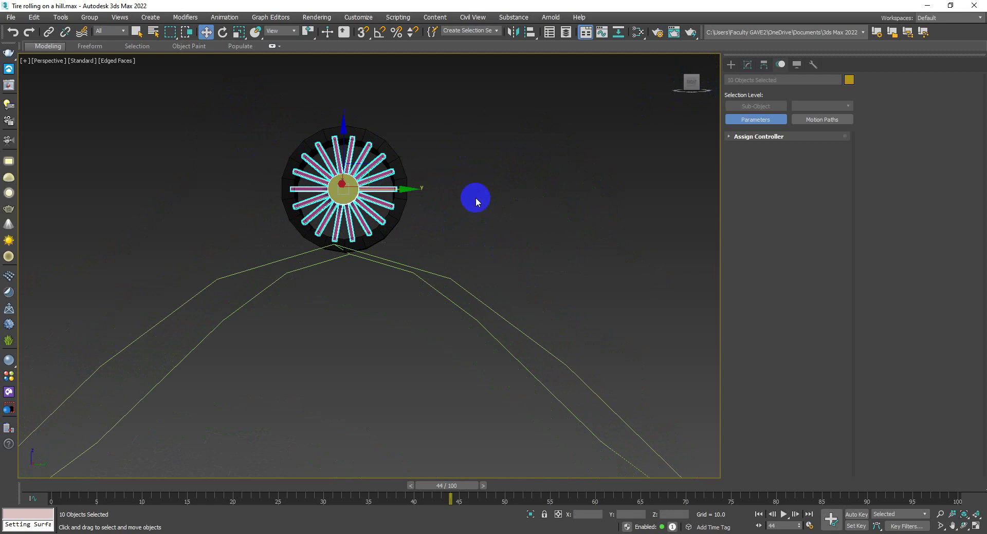
left_click_drag(243, 114, 498, 246)
left_click(399, 161, "ctrl")
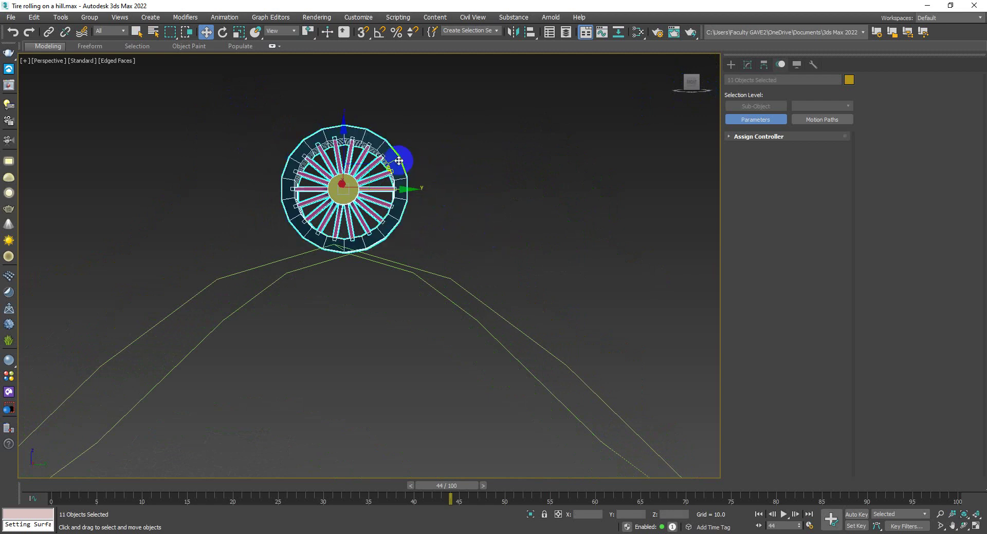
left_click_drag(413, 191, 672, 204)
right_click(660, 204)
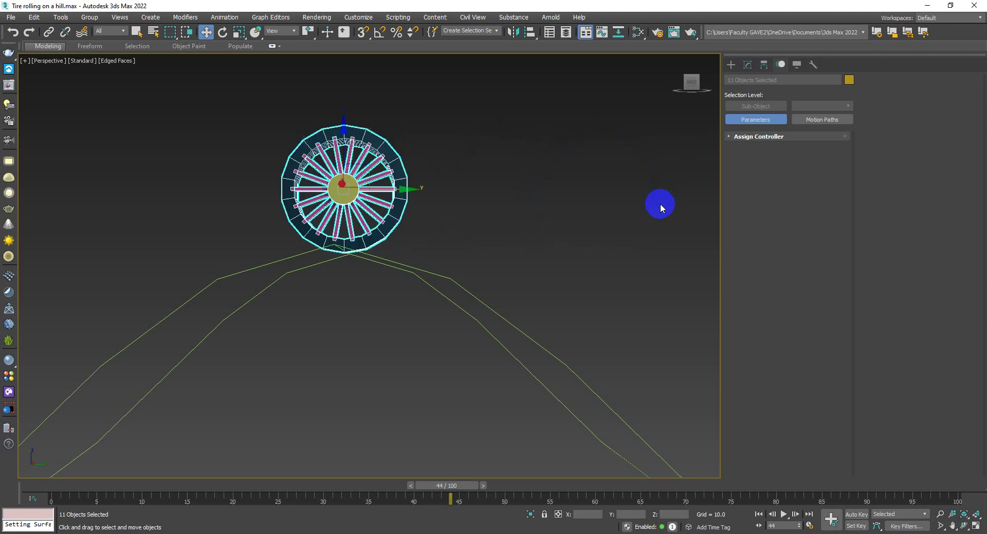
Step: Check the hill from above, return to Perspective and deselect the tire
left_click(691, 73)
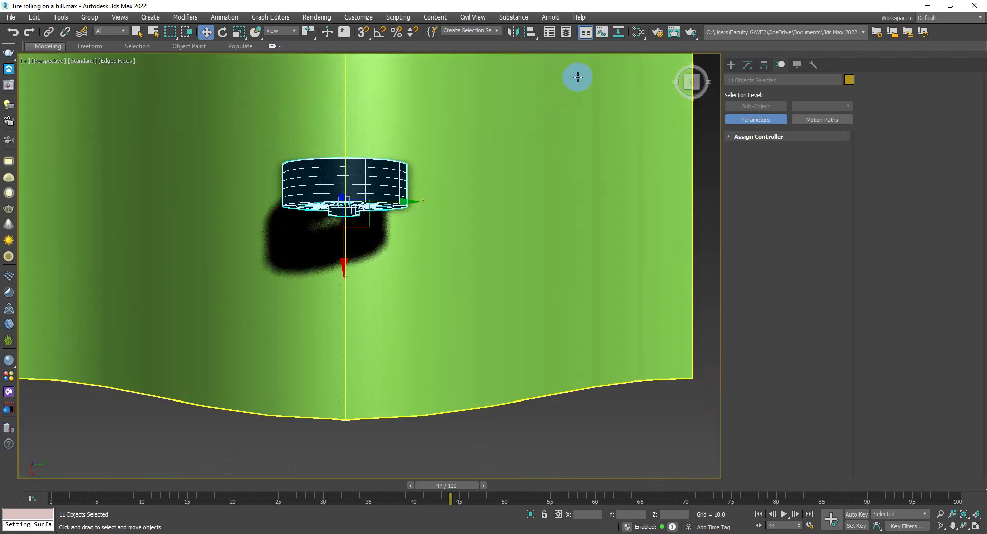
key("shift+z")
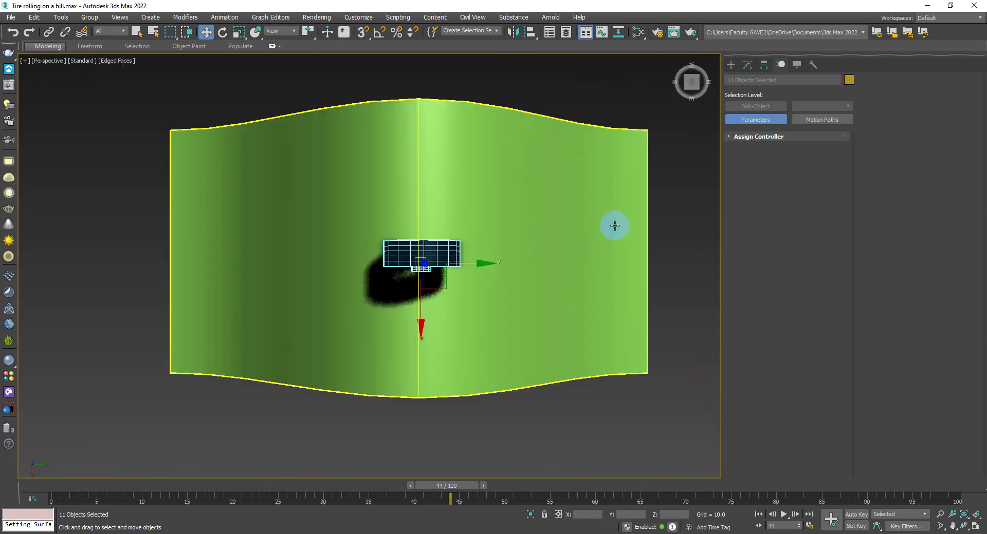
left_click(689, 220)
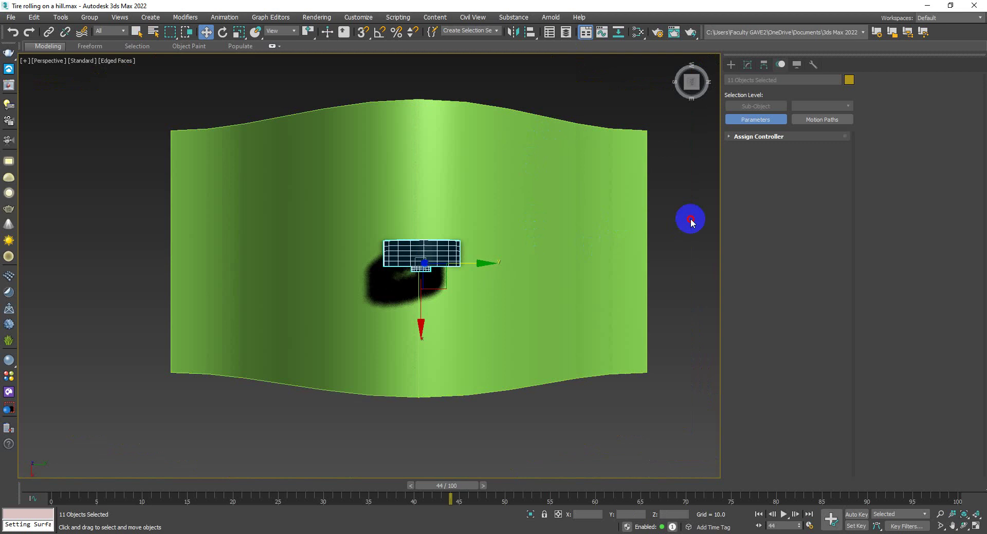
Step: Create a dummy helper, Dummy001, over the tire and show the scene in wireframe
left_click(733, 65)
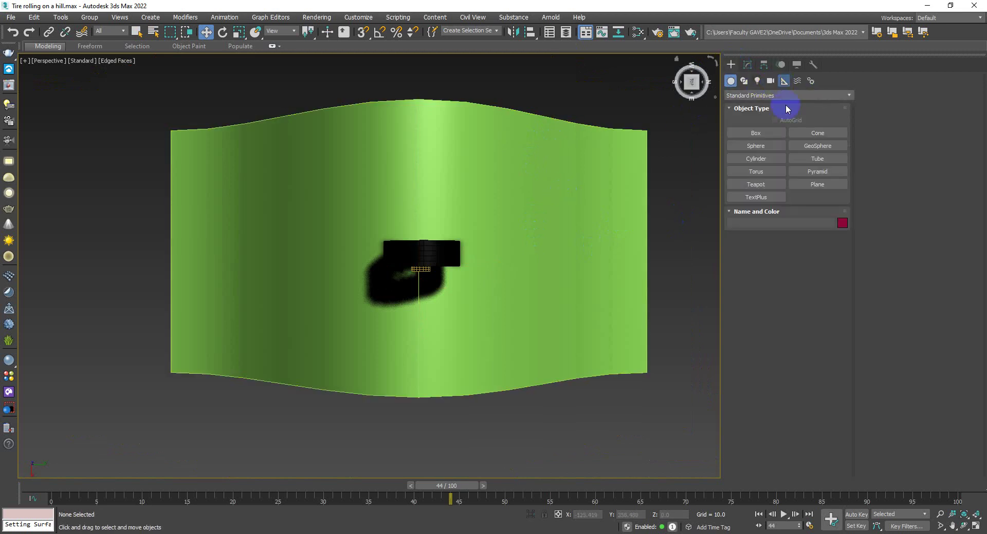
left_click(756, 133)
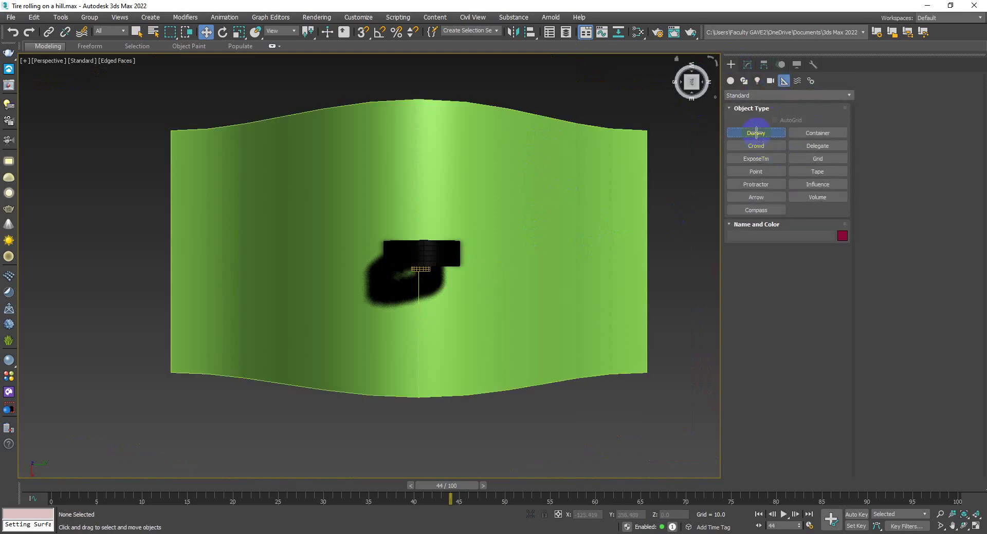
left_click_drag(409, 221, 442, 231)
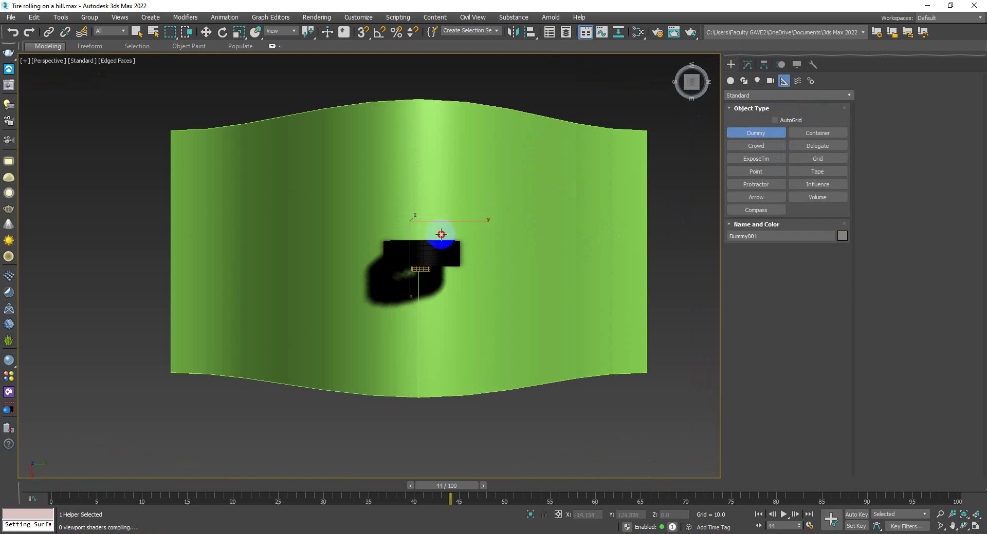
key("F3")
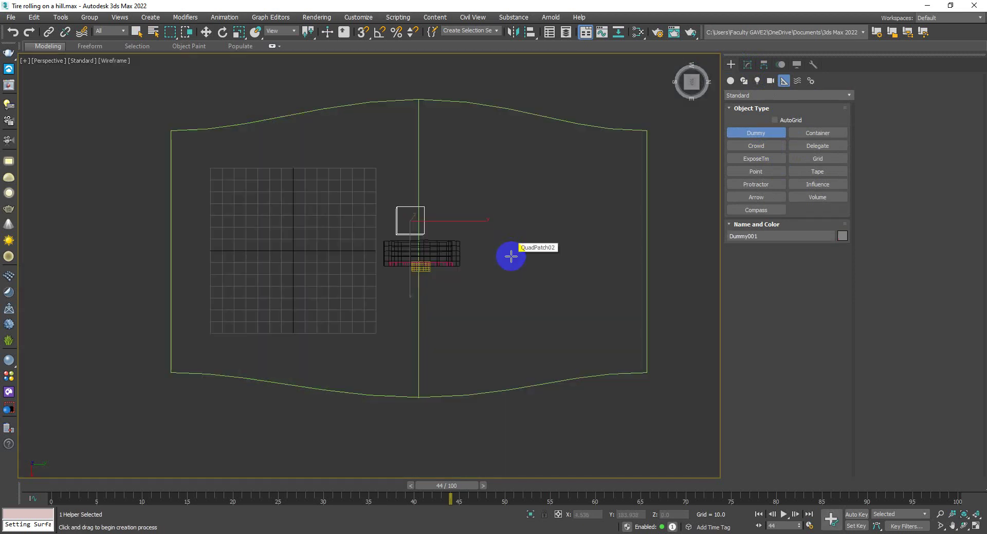
Step: With the move tool active, set a front view framing the hill and tire
key("w")
left_click(690, 112)
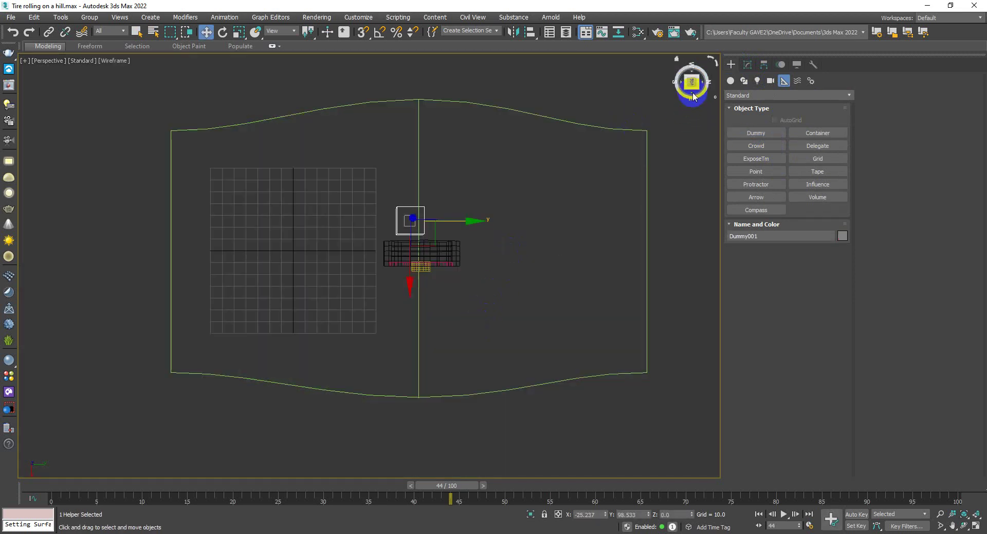
middle_click_drag(643, 150, 601, 300)
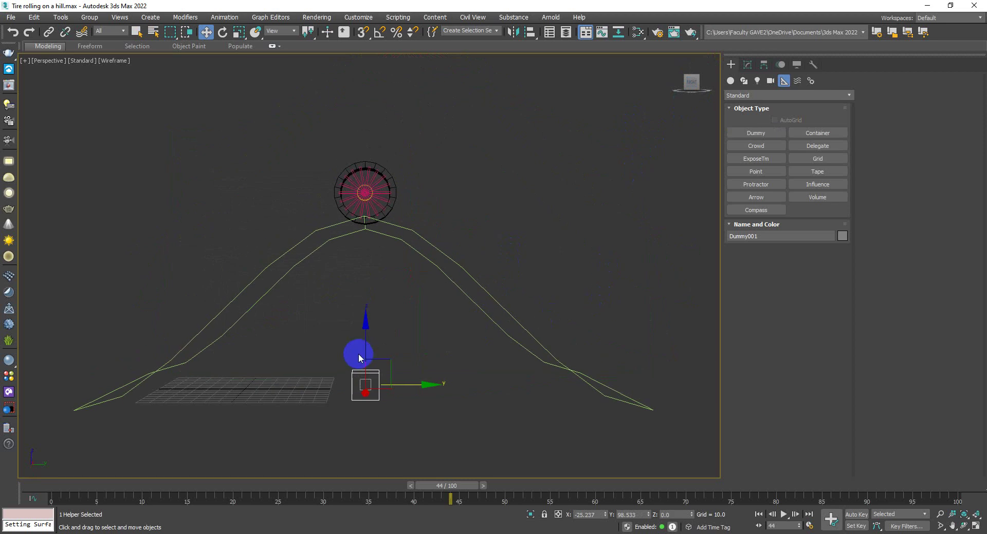
scroll(358, 354, "up", 3)
scroll(381, 340, "down", 3)
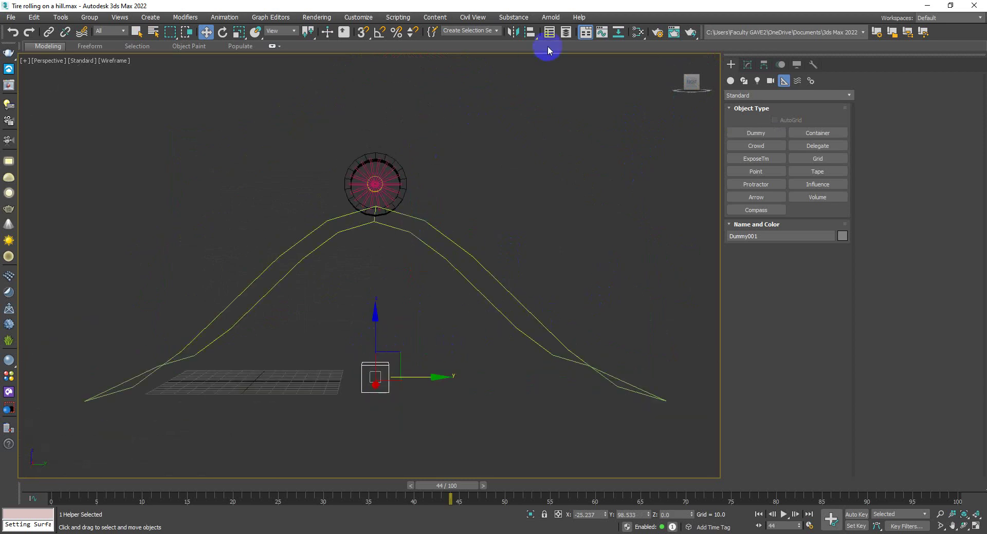
Step: Align the dummy to the hill and undo it, then align it to the tire's pivot in X, Y and Z
left_click(530, 33)
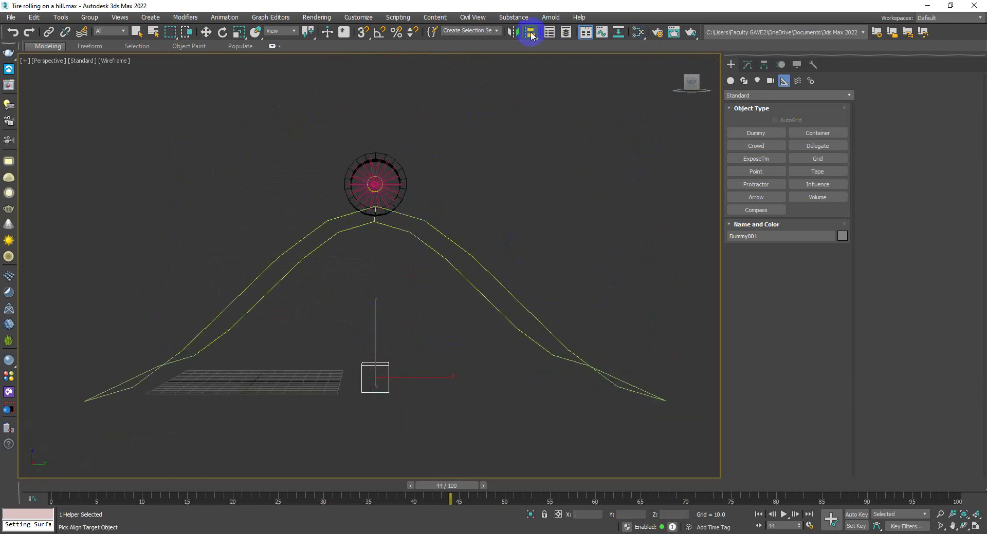
left_click(392, 206)
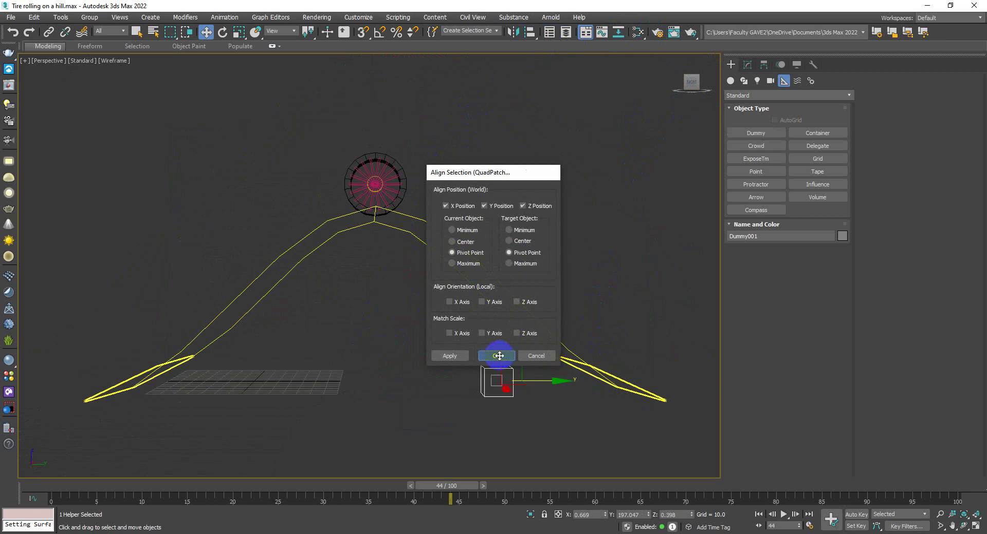
left_click(501, 354)
key("ctrl+z")
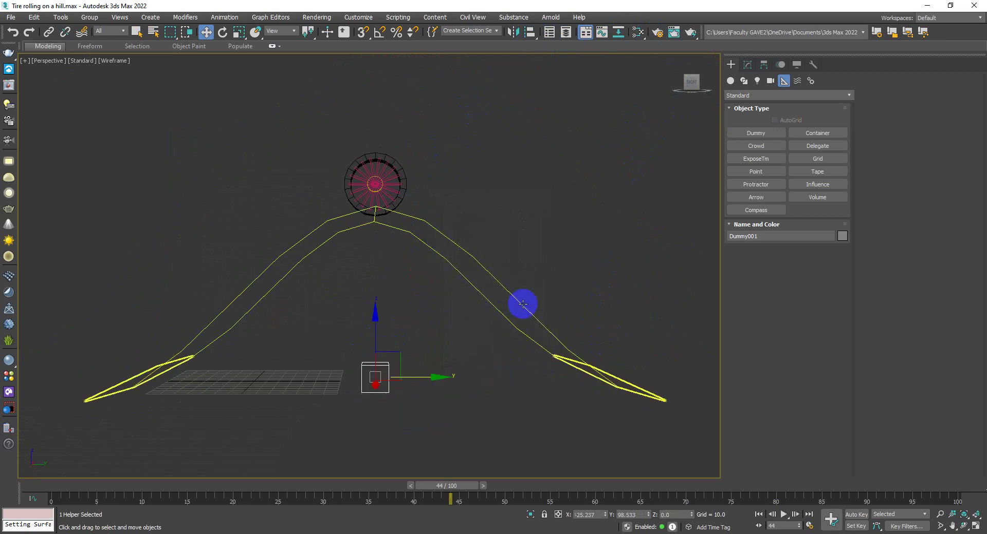
left_click(535, 35)
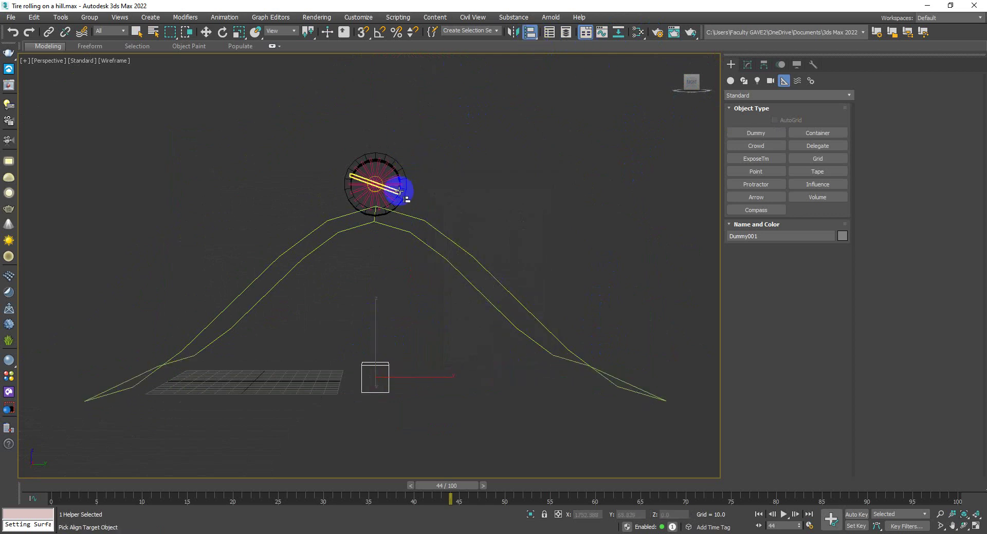
left_click(398, 201)
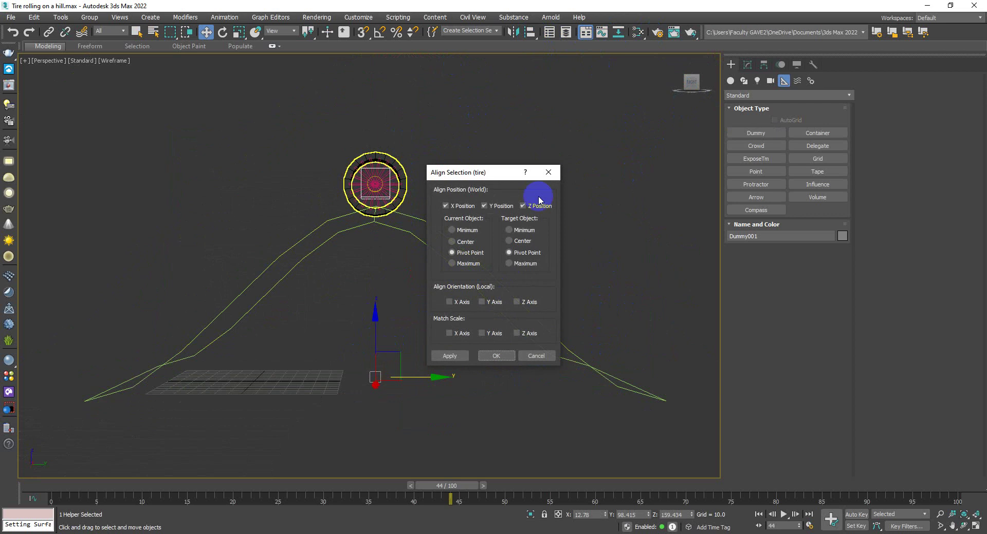
left_click(498, 355)
Step: Move the dummy down to the tire's base, then slide it left under the tire in front view
scroll(430, 131, "up", 3)
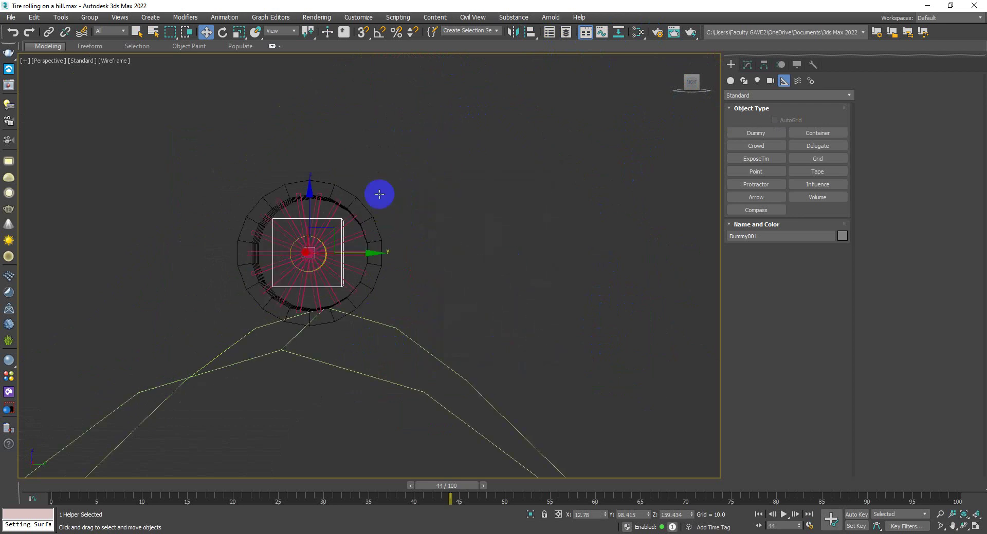
left_click_drag(310, 186, 309, 255)
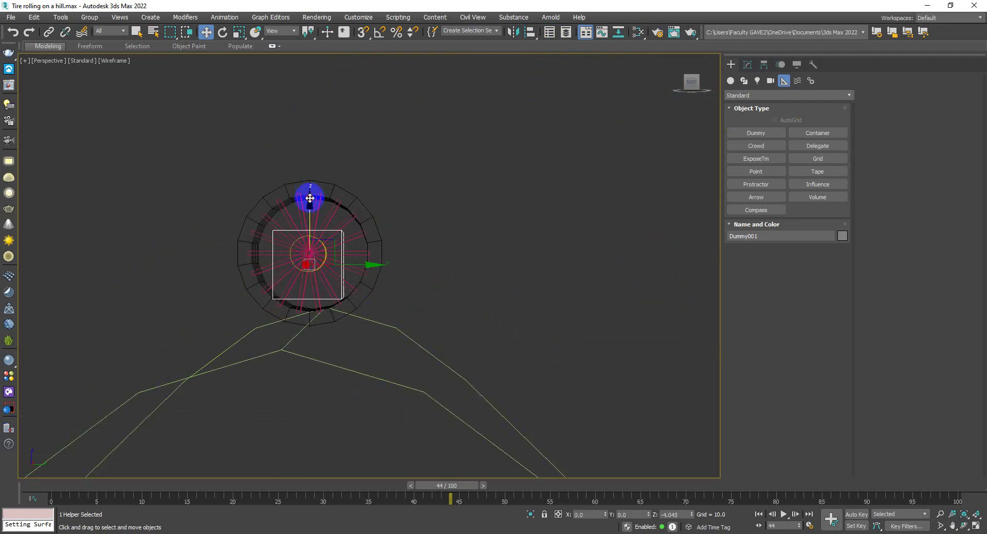
left_click(722, 77)
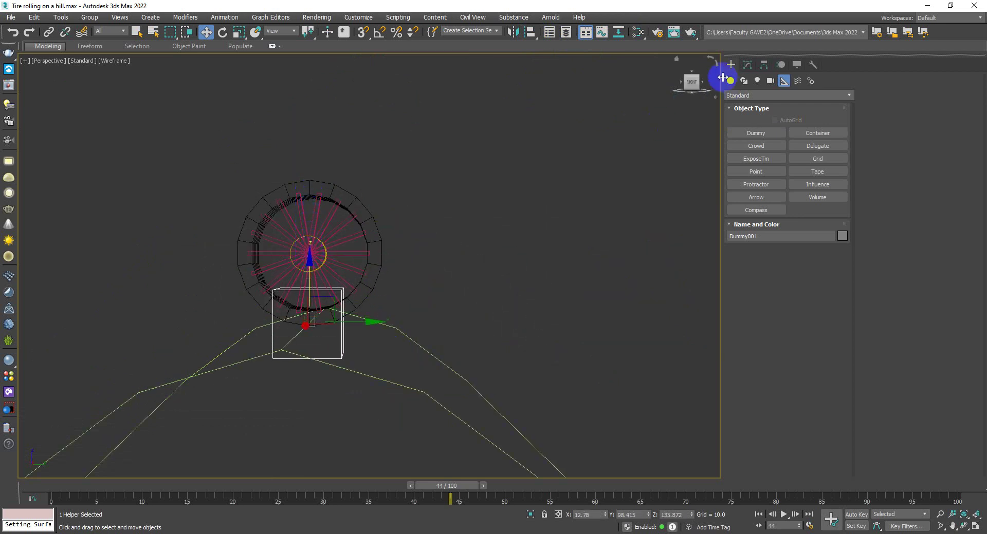
left_click(702, 85)
scroll(318, 297, "up", 6)
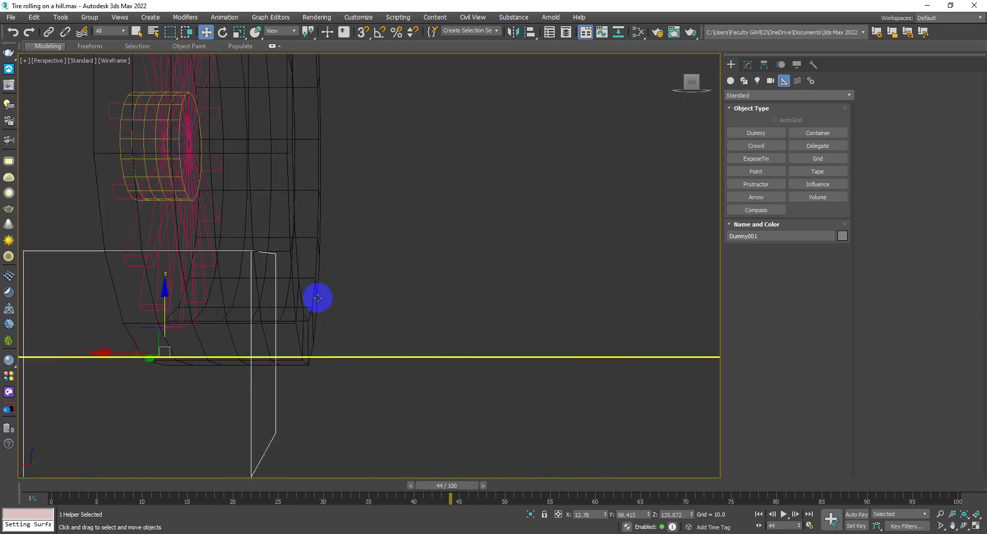
scroll(317, 298, "down", 2)
middle_click_drag(317, 299, 496, 280)
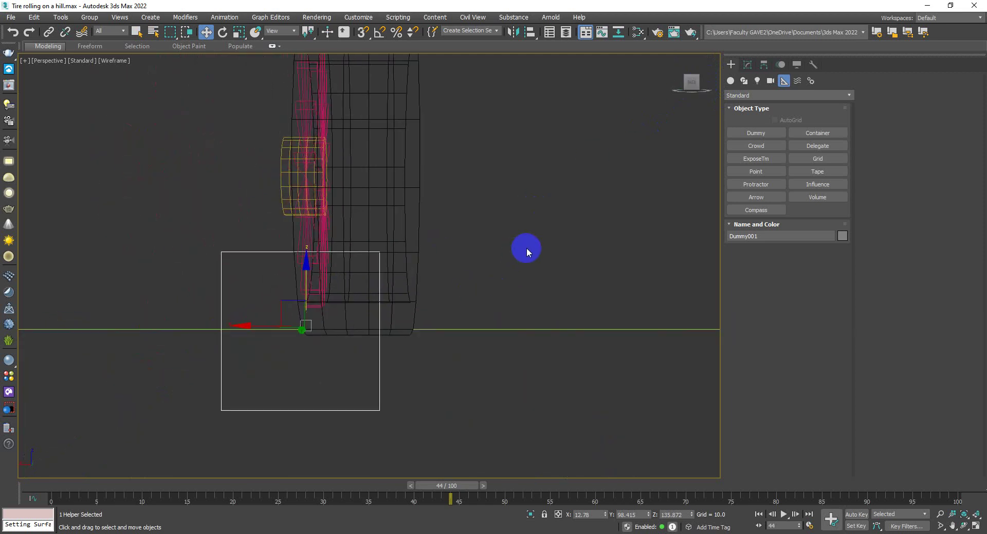
key("f")
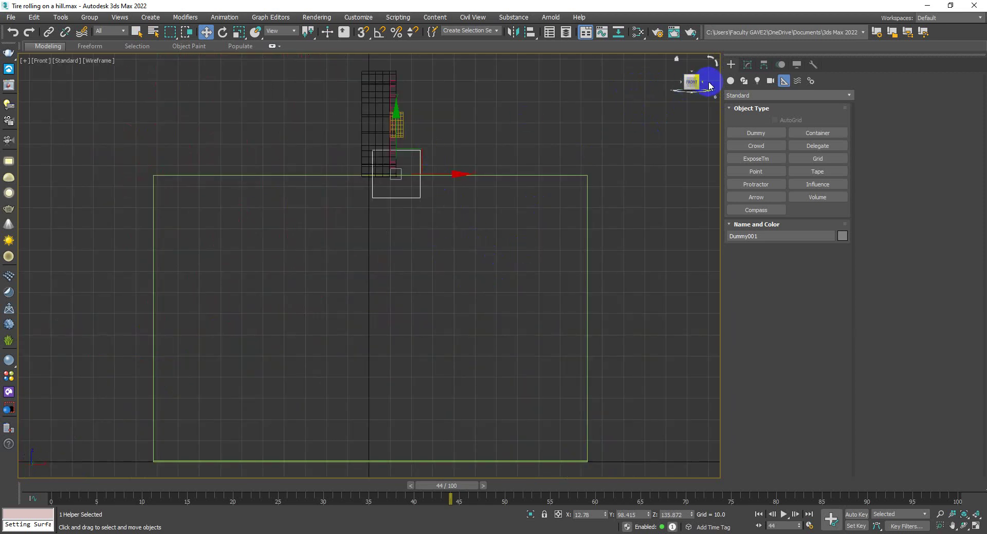
left_click_drag(455, 177, 438, 176)
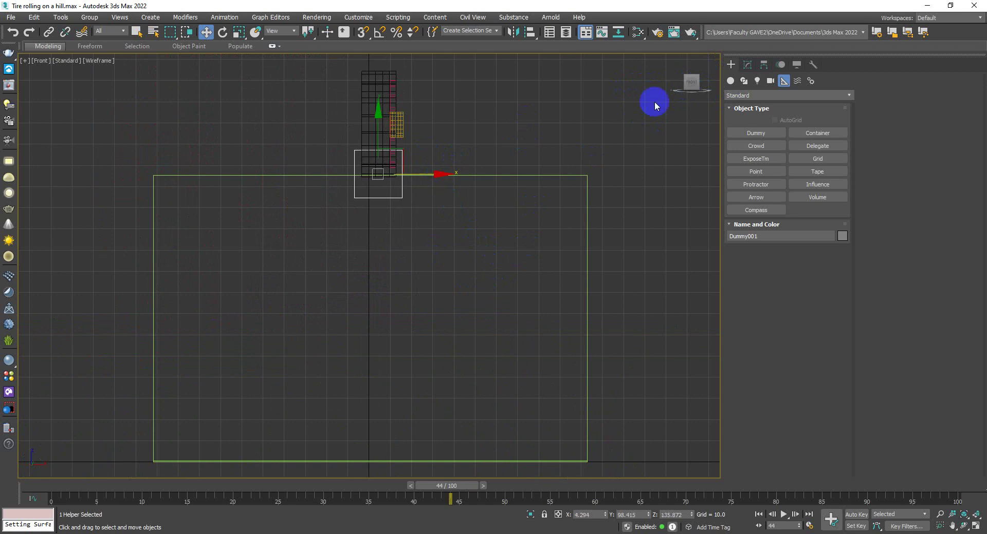
Step: Nudge the dummy onto the hilltop in the right and back views, then deselect it
left_click(704, 91)
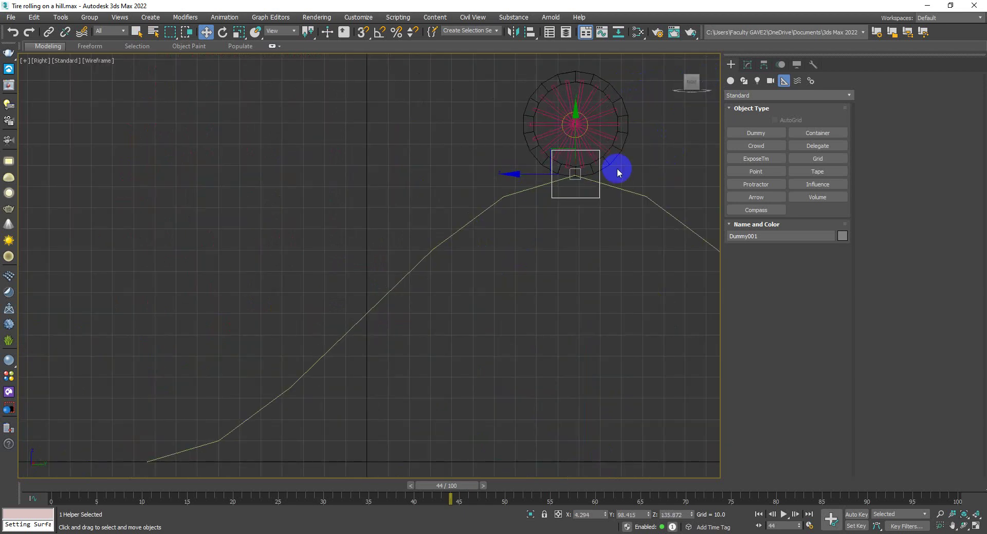
scroll(616, 168, "up", 4)
scroll(553, 186, "up", 3)
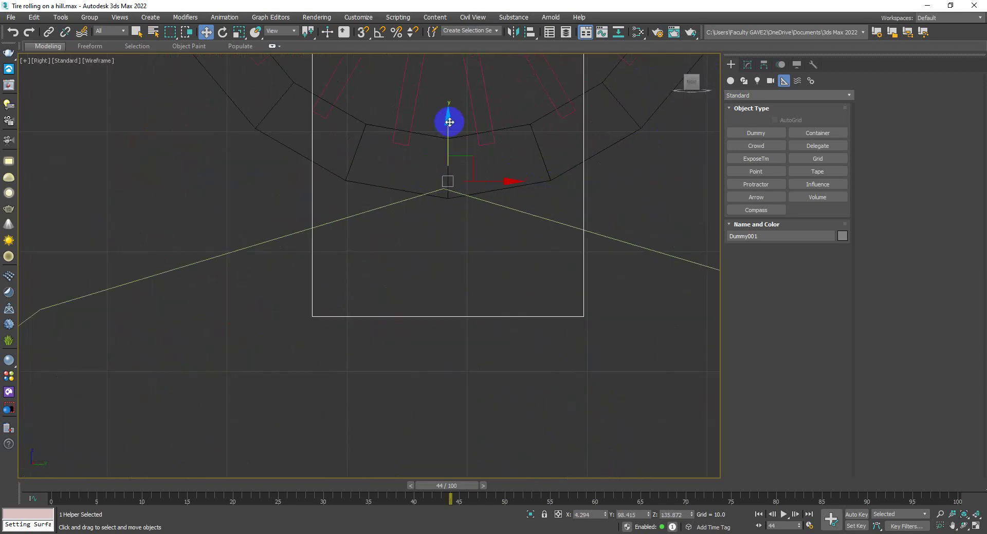
left_click_drag(450, 122, 450, 125)
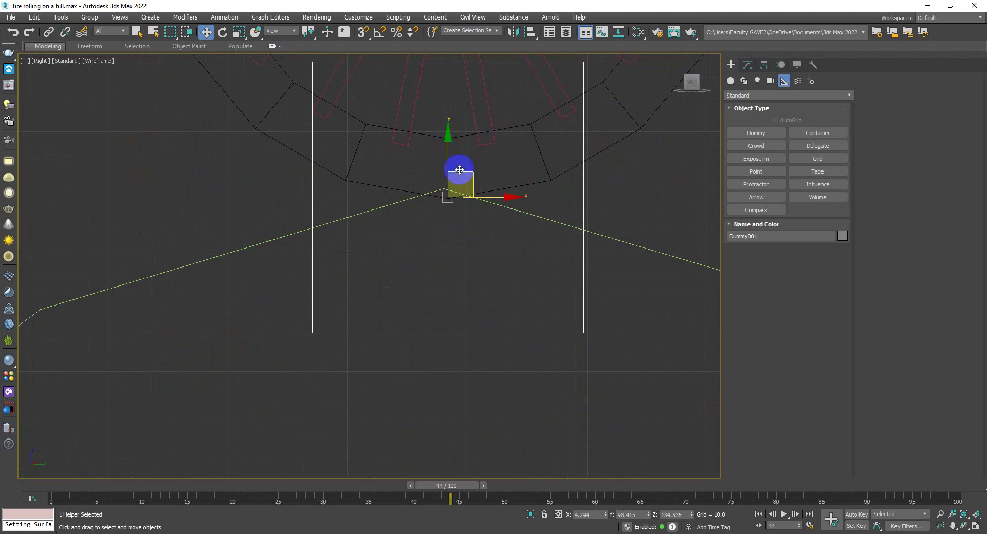
scroll(460, 179, "down", 5)
left_click(703, 85)
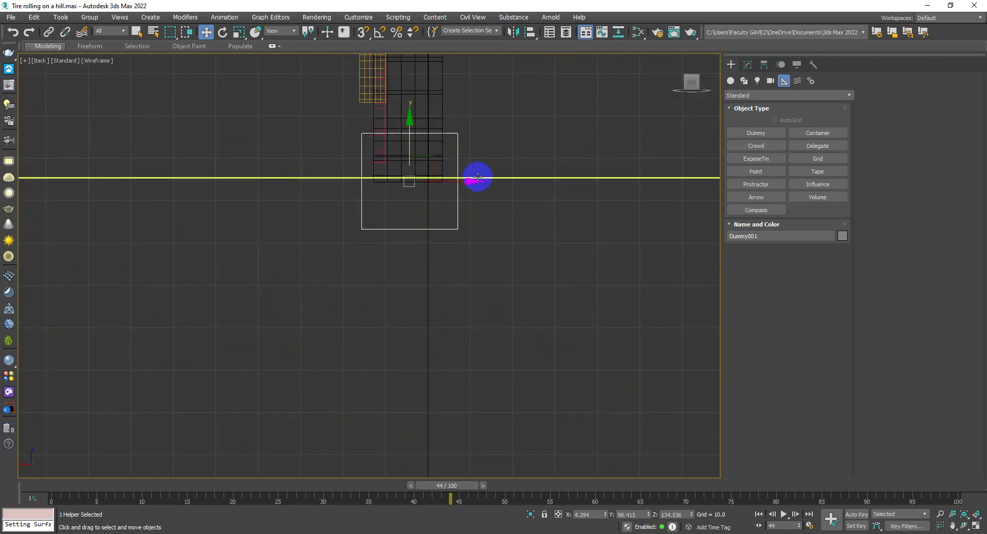
left_click_drag(469, 180, 471, 183)
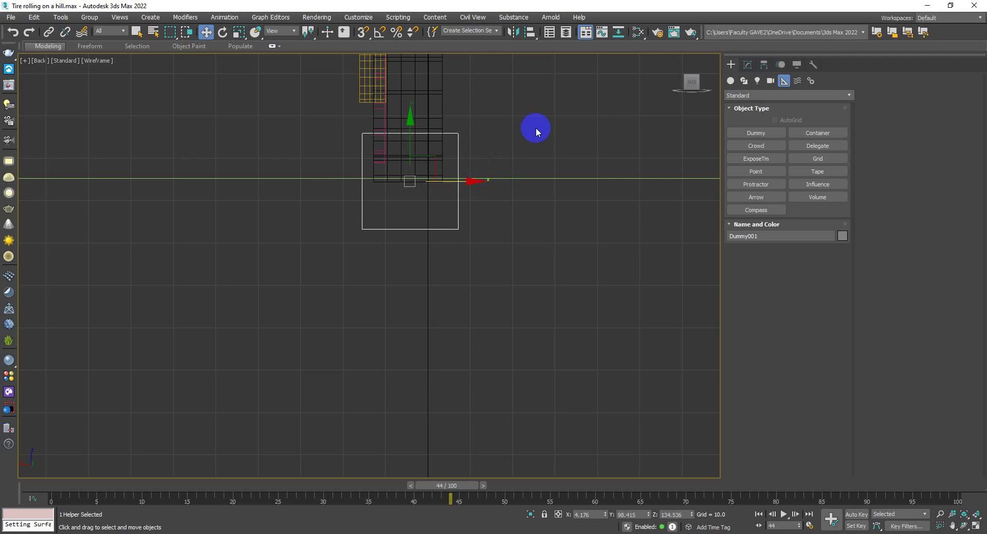
left_click(690, 74)
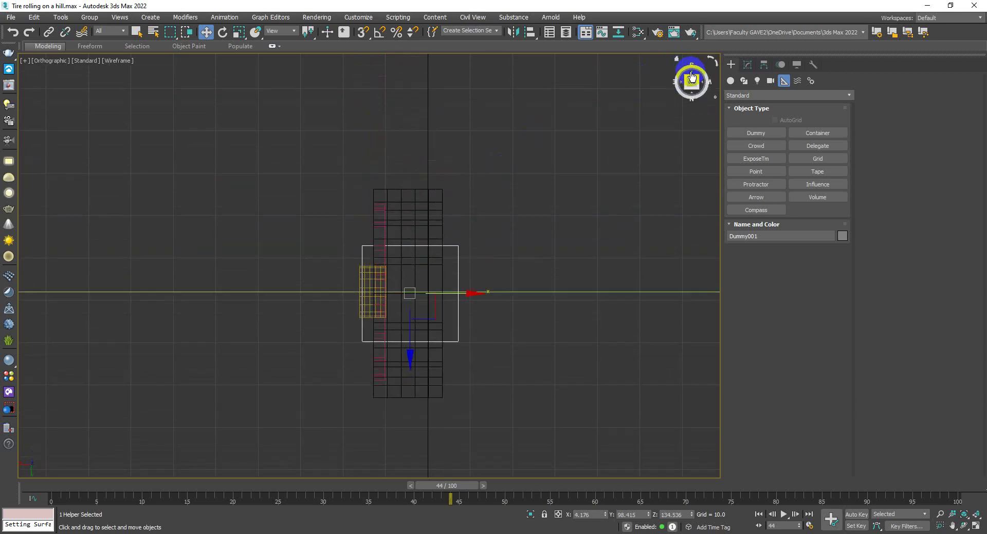
mouse_move(691, 81)
left_click(677, 60)
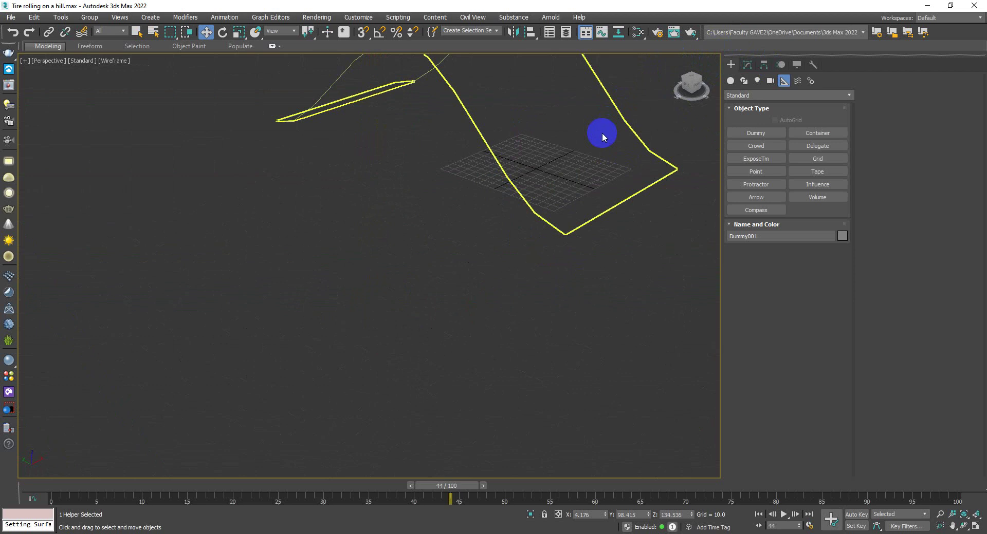
key("f")
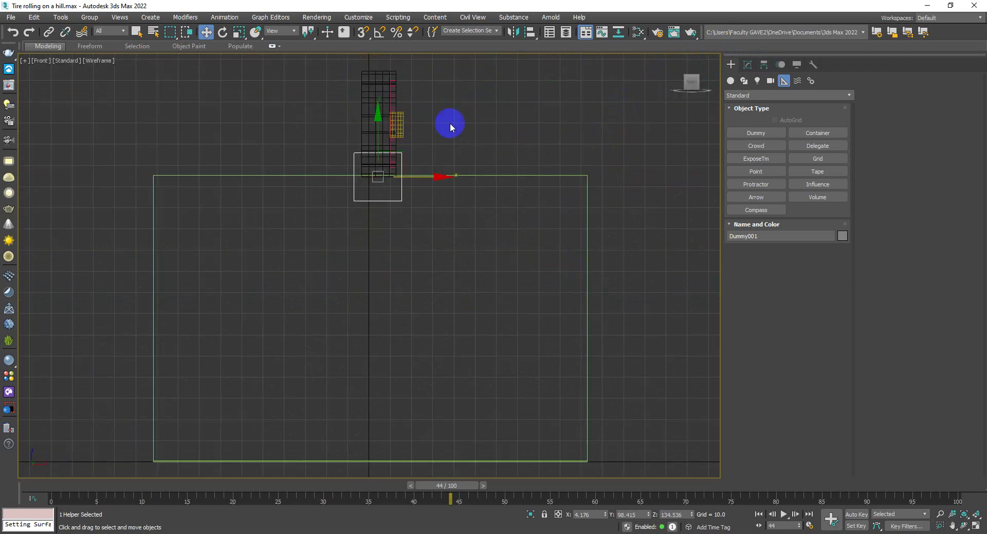
left_click(474, 112)
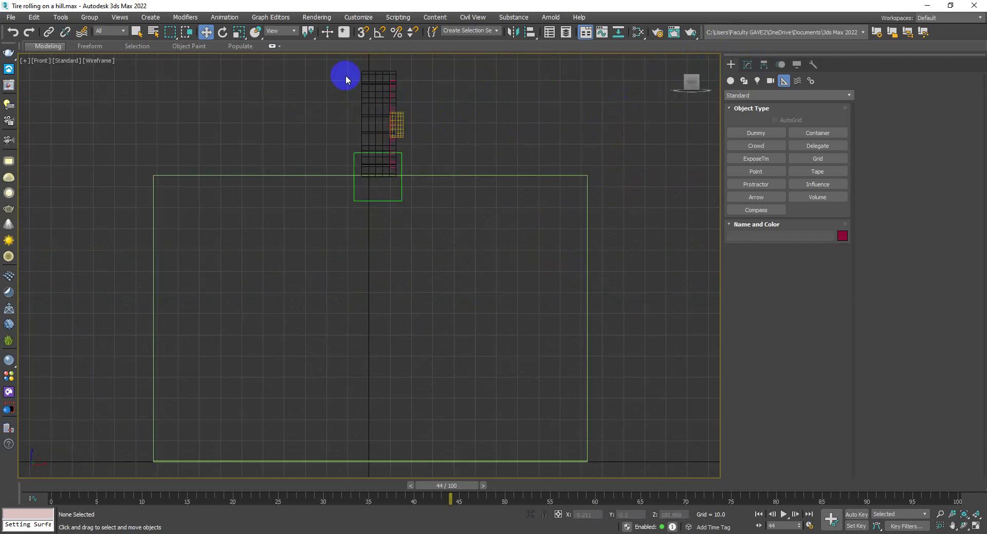
Step: Select all eleven tire parts, including the rim and every spoke
left_click(703, 86)
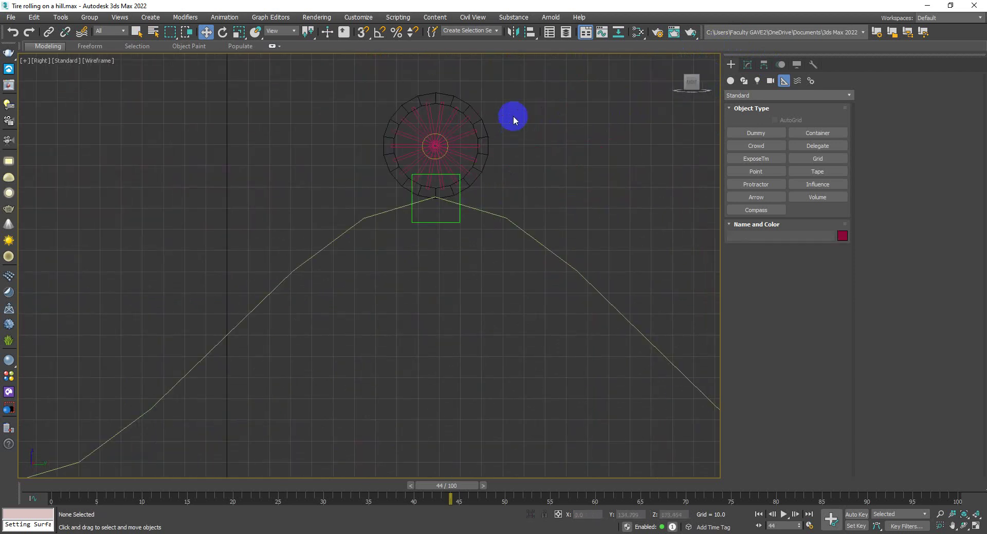
mouse_move(363, 87)
left_mouse_down()
mouse_move(539, 155)
mouse_move(510, 147)
left_mouse_up()
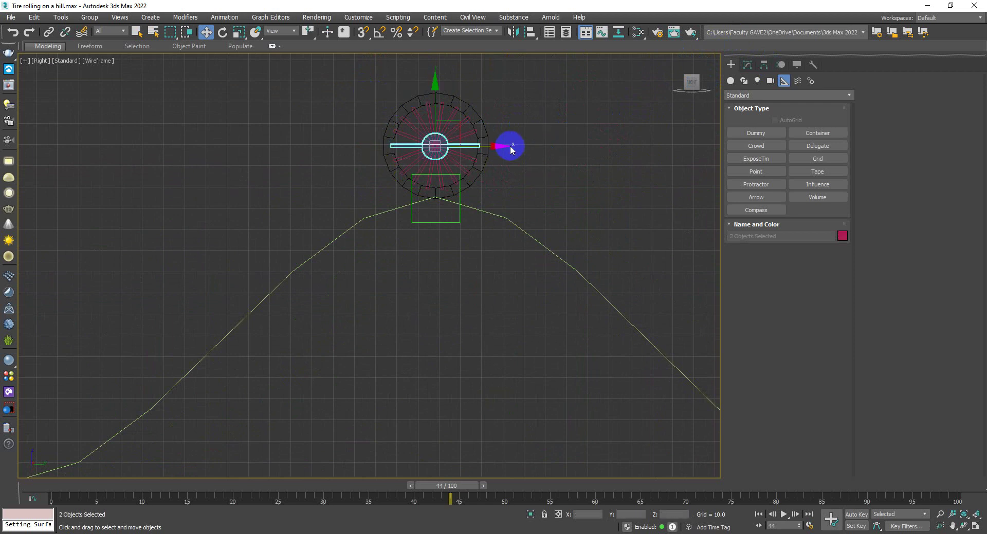
left_click(514, 113)
scroll(480, 130, "up", 3)
mouse_move(335, 81)
left_mouse_down()
mouse_move(627, 198)
mouse_move(614, 176)
left_mouse_up()
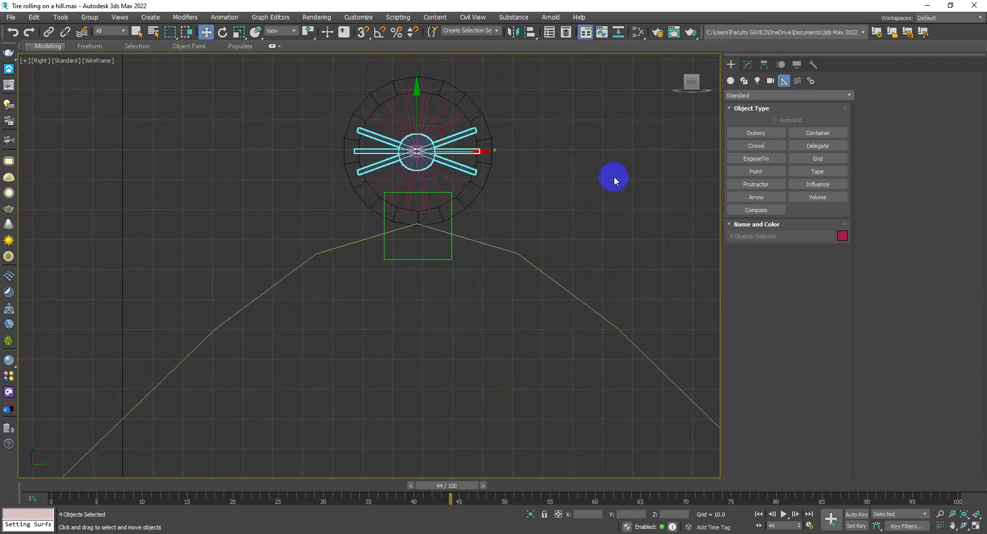
left_click(492, 133, "ctrl")
left_click(425, 110, "ctrl")
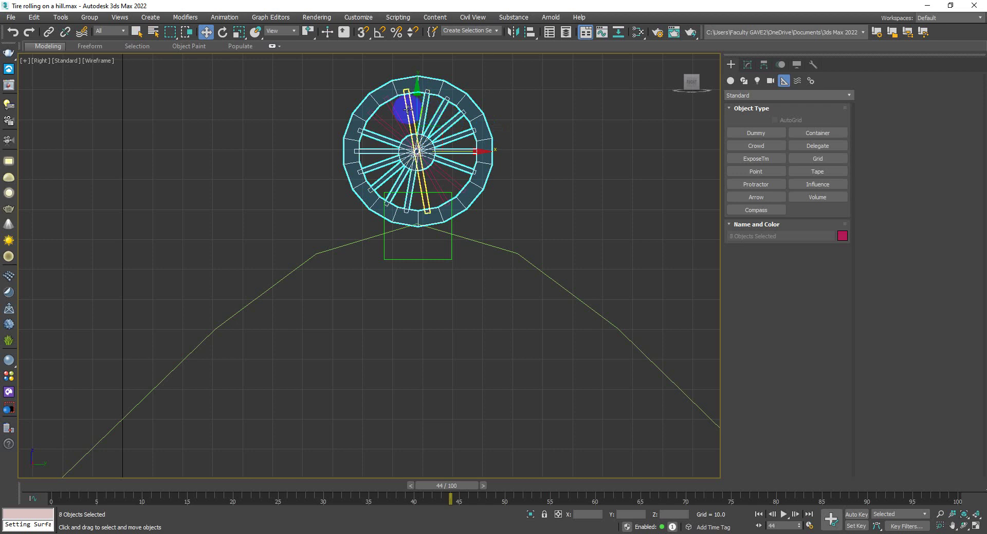
left_click(401, 117, "ctrl")
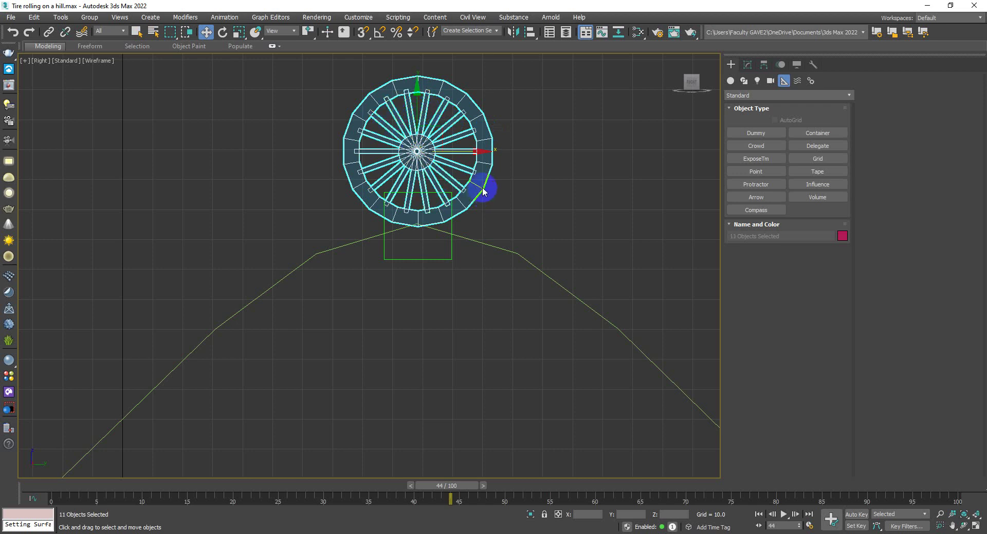
left_click_drag(493, 151, 615, 158)
right_click(615, 158)
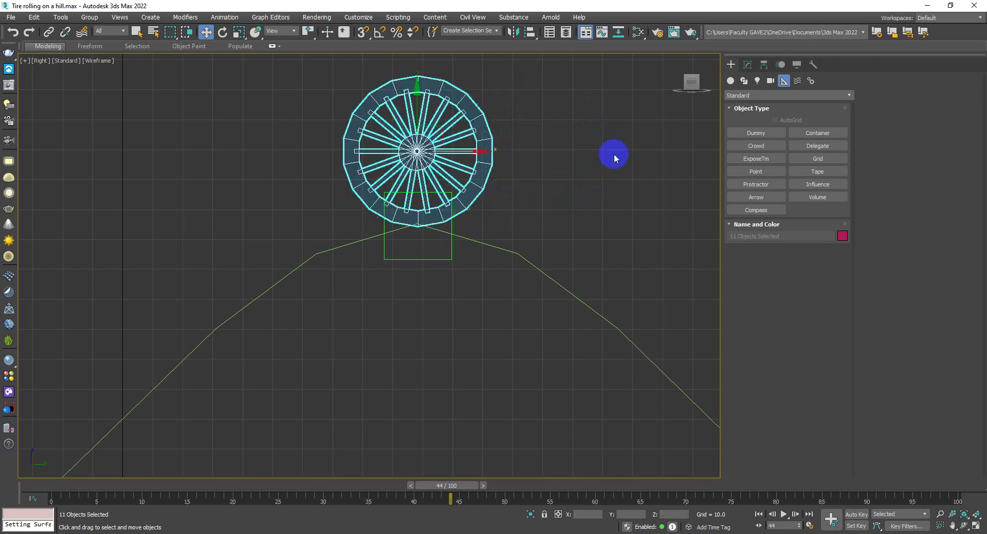
Step: Link the tire parts to Dummy001 and move the dummy to confirm the tire follows
left_click(49, 32)
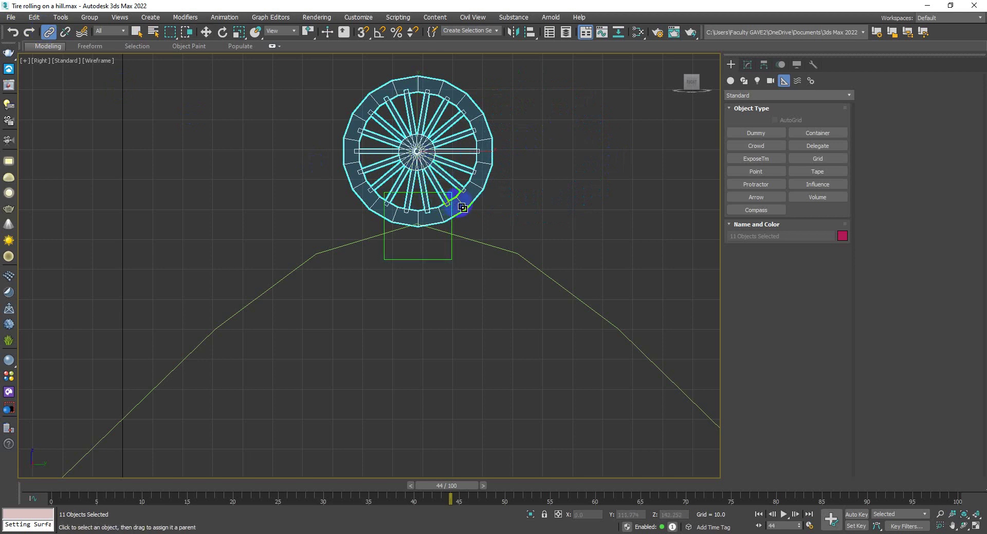
left_click(206, 32)
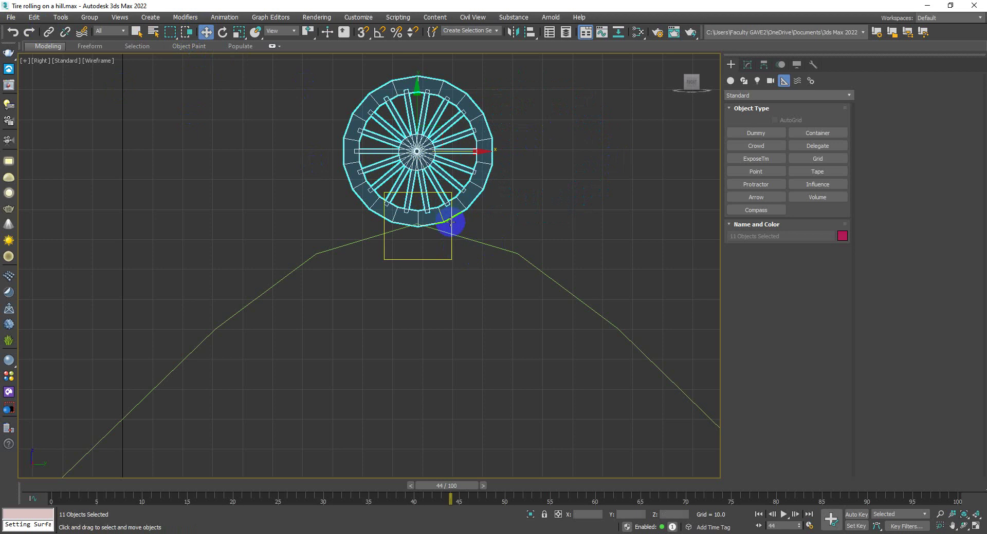
left_click_drag(450, 222, 508, 226)
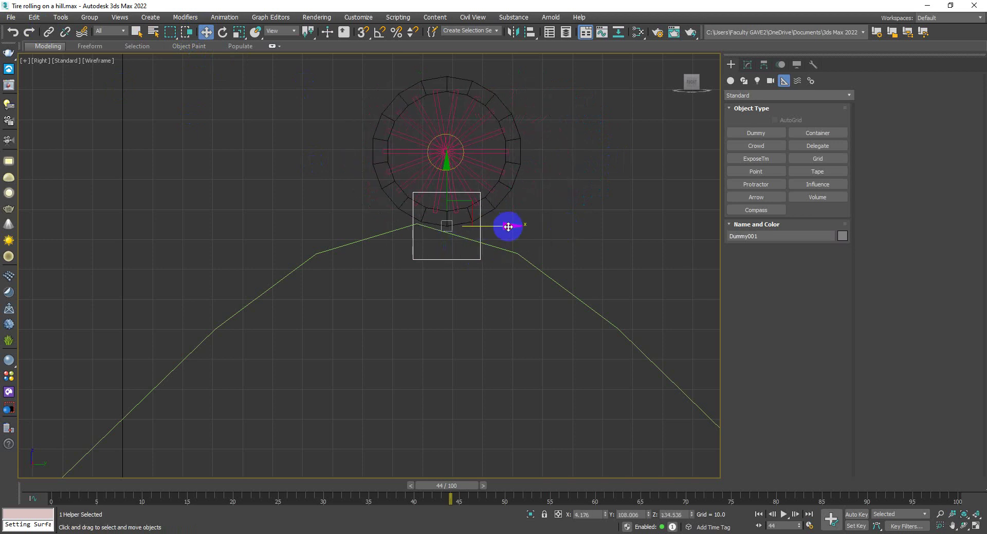
Step: Undo the test move and return to a shaded perspective view of the hill and tire
key("ctrl+z")
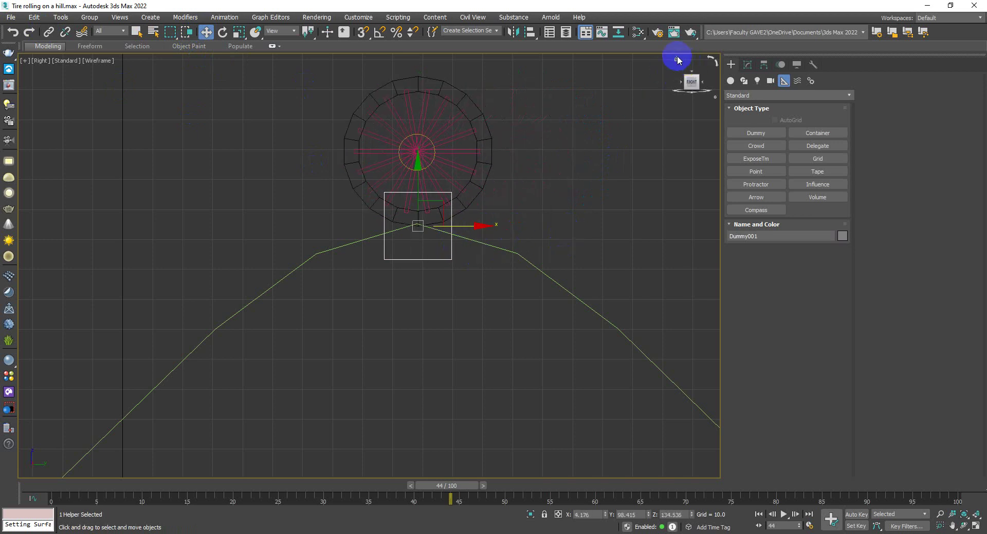
left_click(677, 60)
scroll(482, 256, "down", 5)
scroll(517, 220, "down", 2)
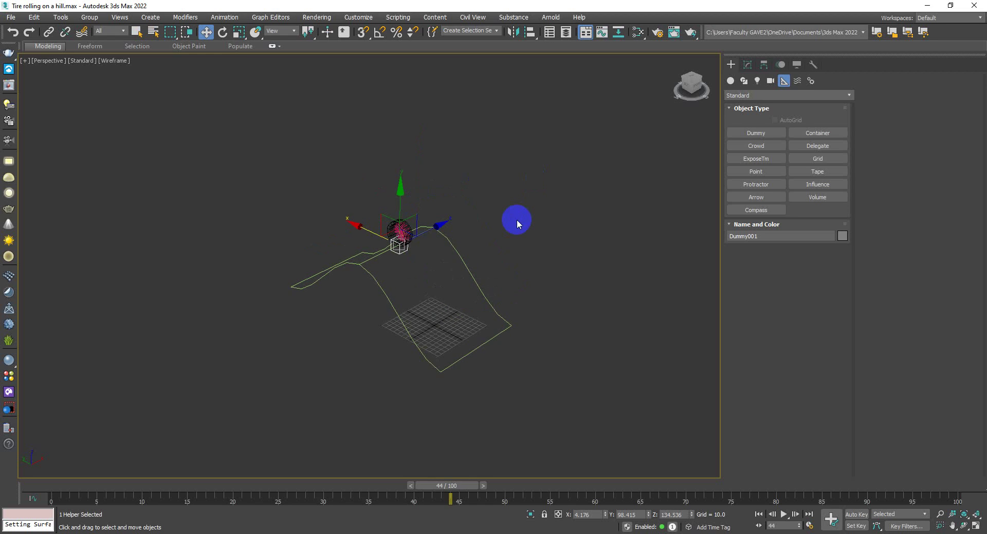
key("F3")
scroll(520, 223, "up", 3)
scroll(430, 253, "up", 2)
middle_click_drag(557, 249, 568, 178)
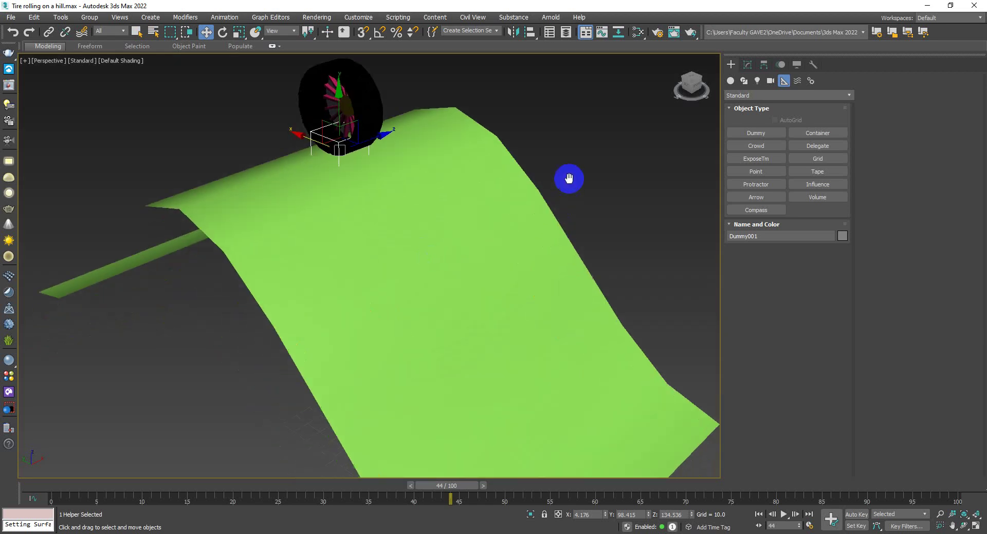
scroll(568, 179, "down", 3)
left_click(418, 132)
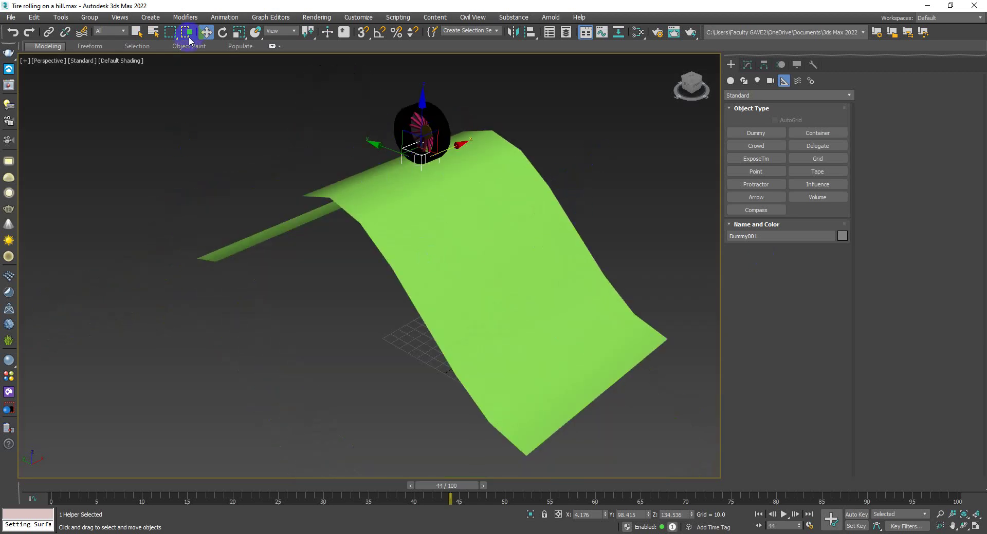
Step: Apply a Surface Constraint to the dummy, using the green hill QuadPatch02 as the surface
left_click(222, 18)
mouse_move(233, 73)
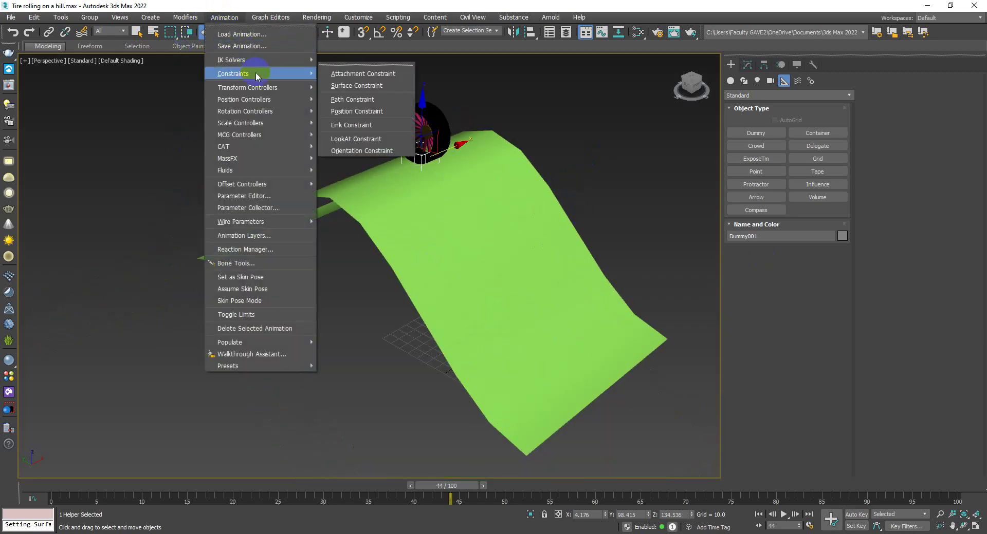
left_click(371, 85)
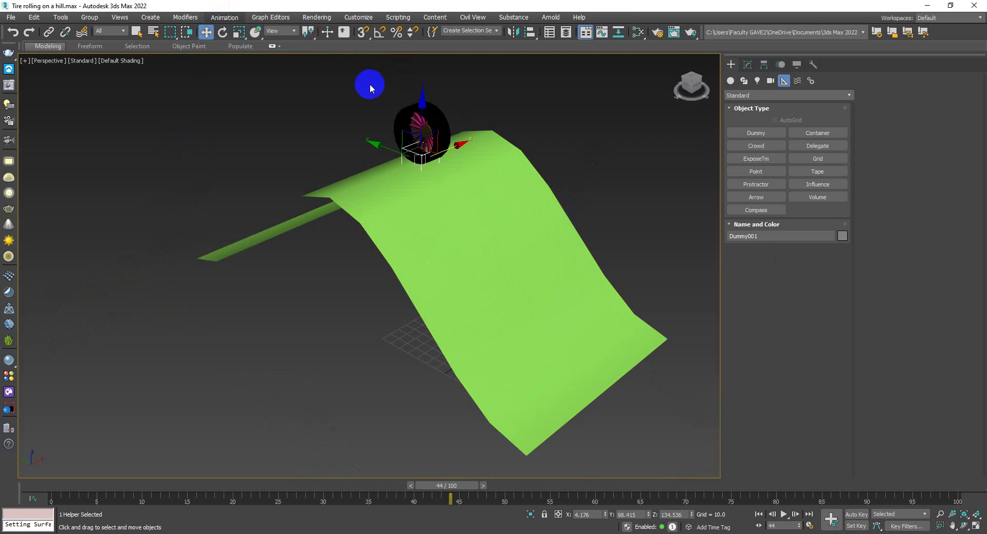
left_click(442, 244)
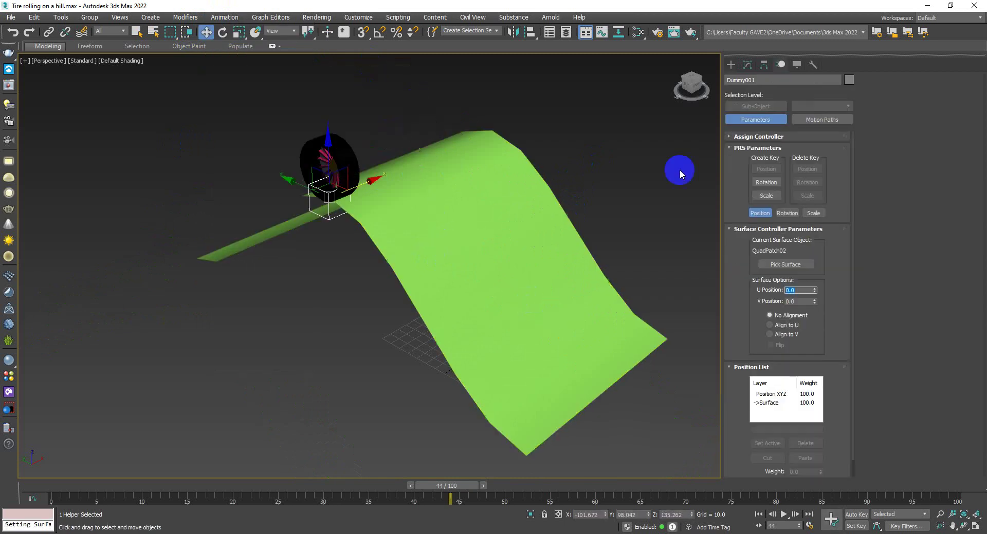
left_click(692, 78)
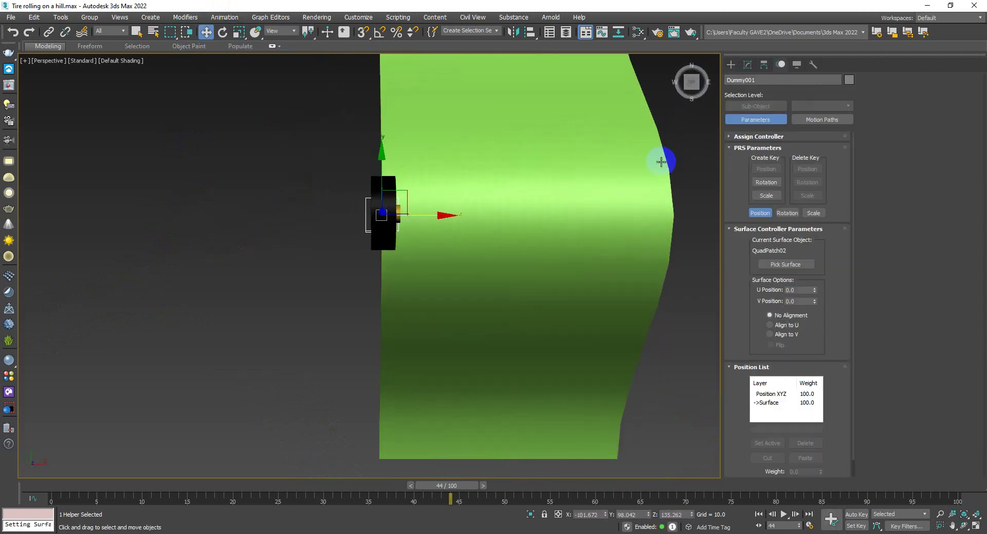
Step: Set the constraint to Align to V with Flip, and raise V Position to 46.566 on the hilltop
left_click(773, 326)
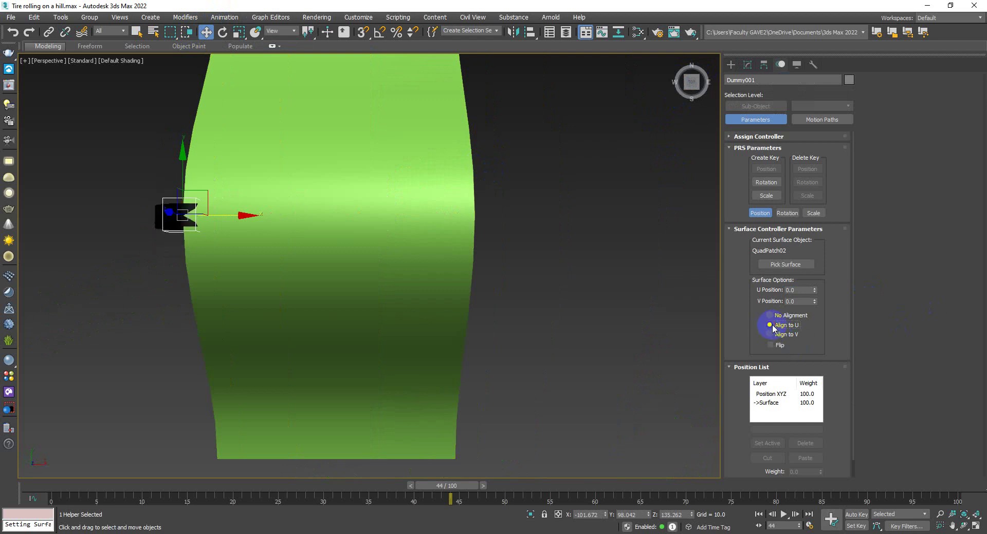
mouse_move(508, 302)
middle_mouse_down("alt")
mouse_move(538, 255)
mouse_move(565, 238)
middle_mouse_up("alt")
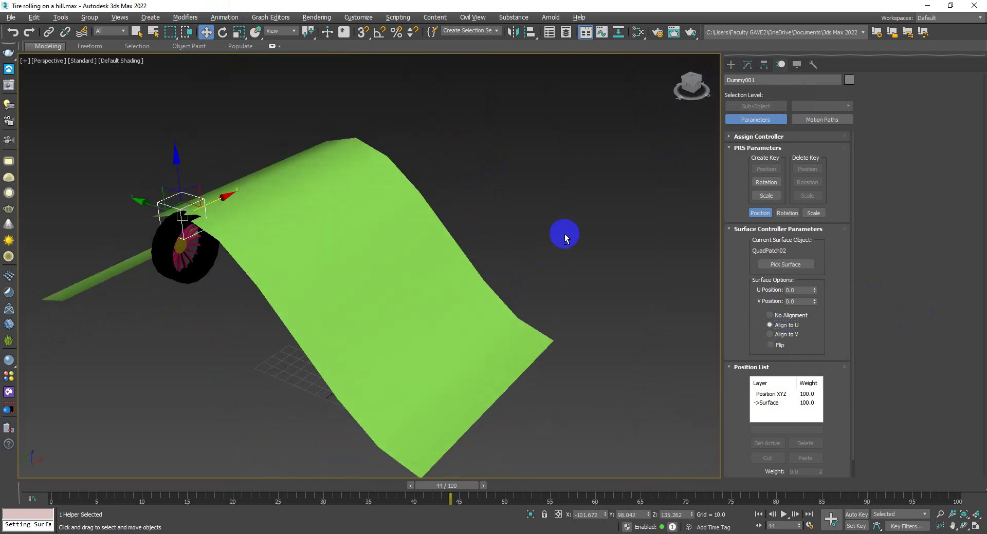
left_click(771, 335)
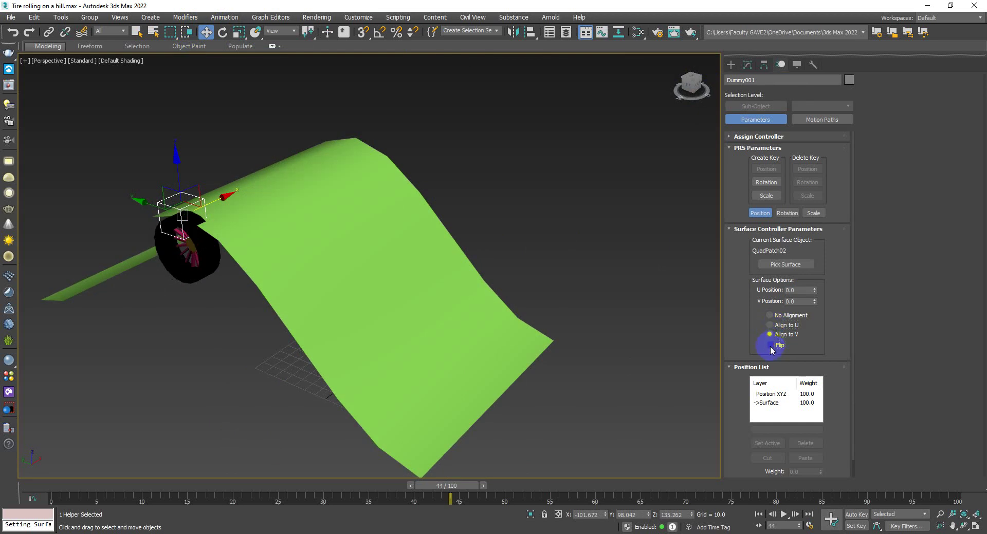
left_click(769, 345)
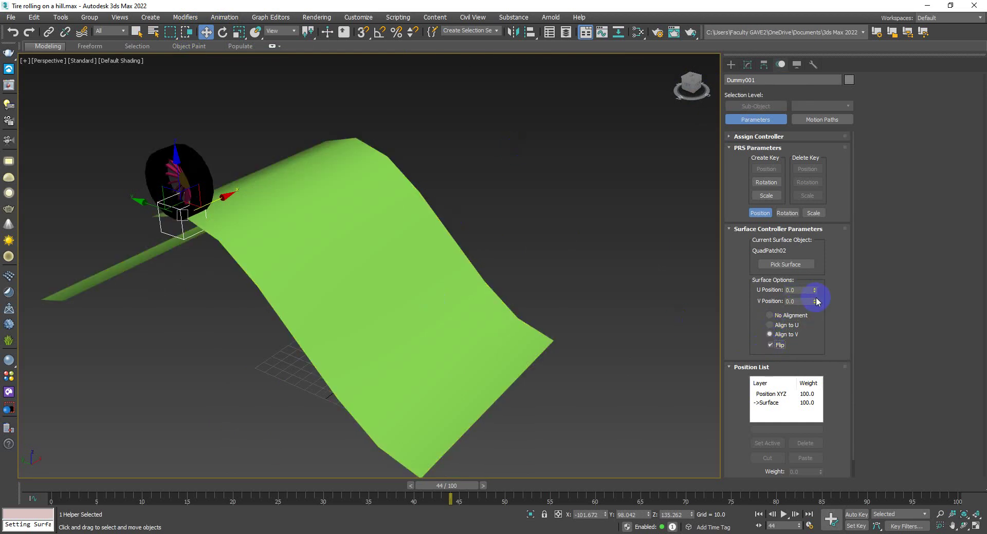
left_click_drag(816, 302, 755, 132)
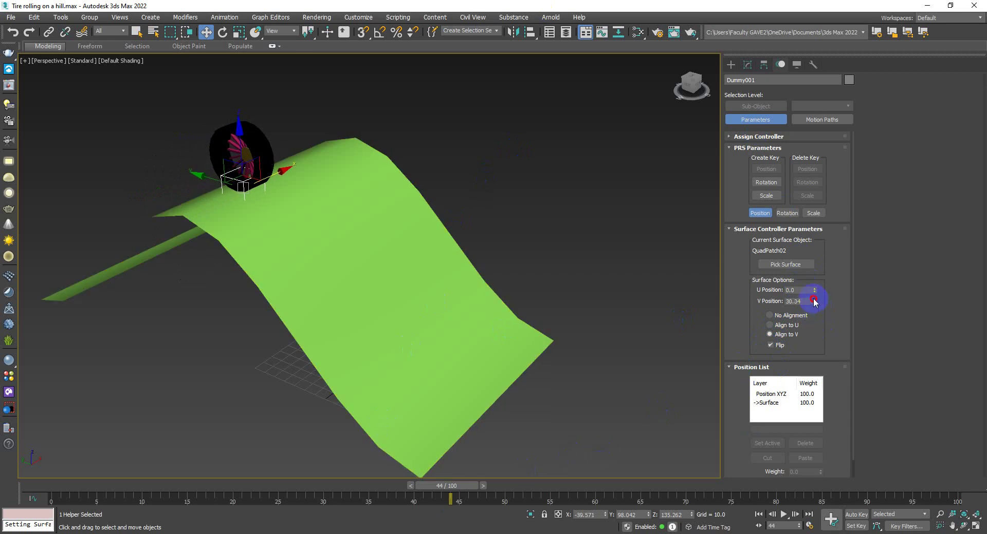
left_click_drag(814, 302, 199, 144)
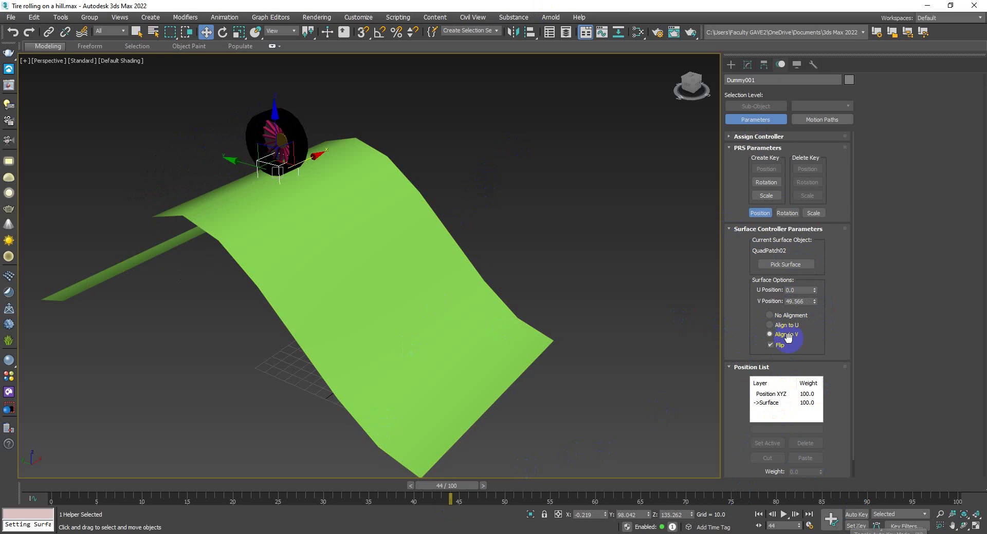
mouse_move(814, 289)
left_mouse_down()
mouse_move(805, 287)
mouse_move(953, 138)
mouse_move(939, 212)
left_mouse_up()
Step: Test sliding the tire down the slope along U, then return it to the hilltop
right_click(940, 212)
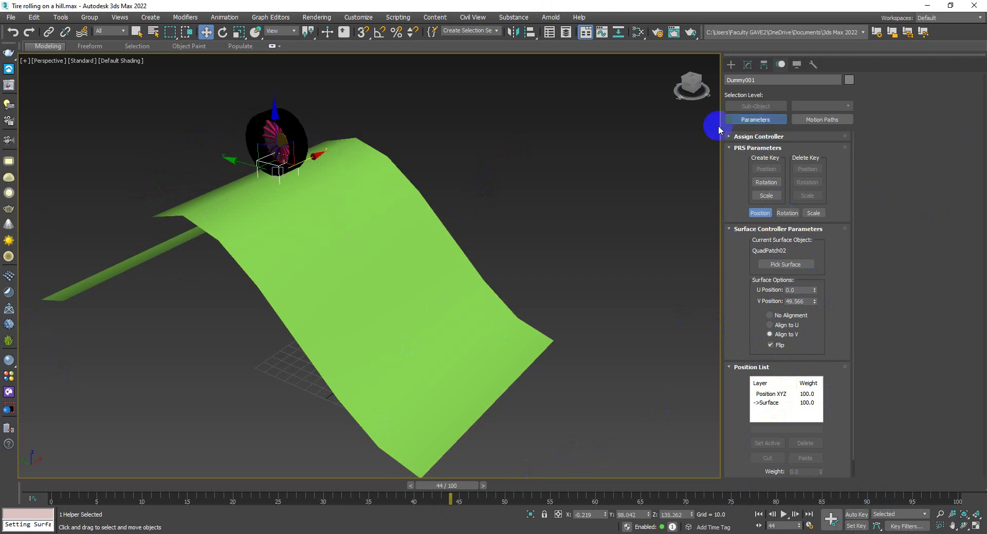
mouse_move(547, 269)
middle_mouse_down("alt")
mouse_move(611, 260)
mouse_move(595, 262)
middle_mouse_up("alt")
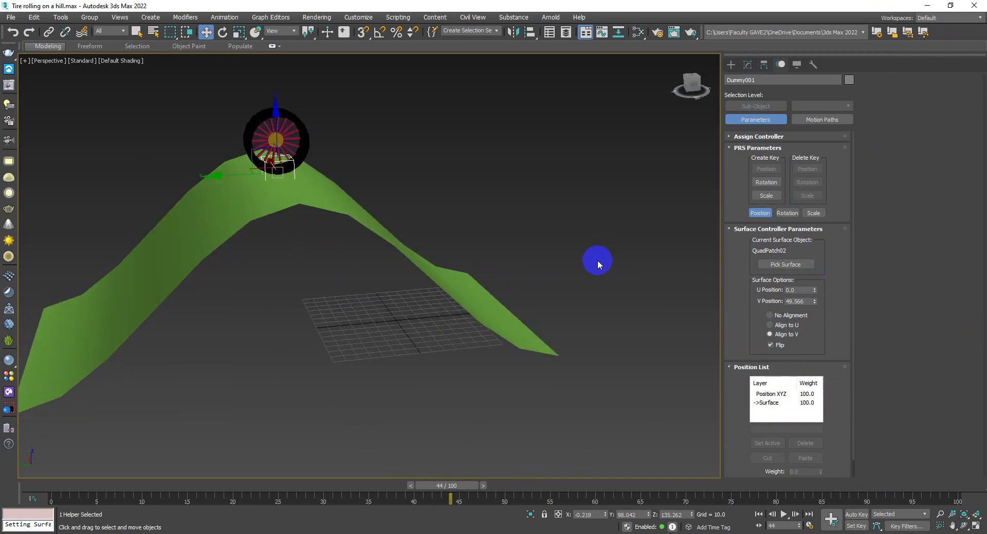
left_click_drag(814, 292, 221, 459)
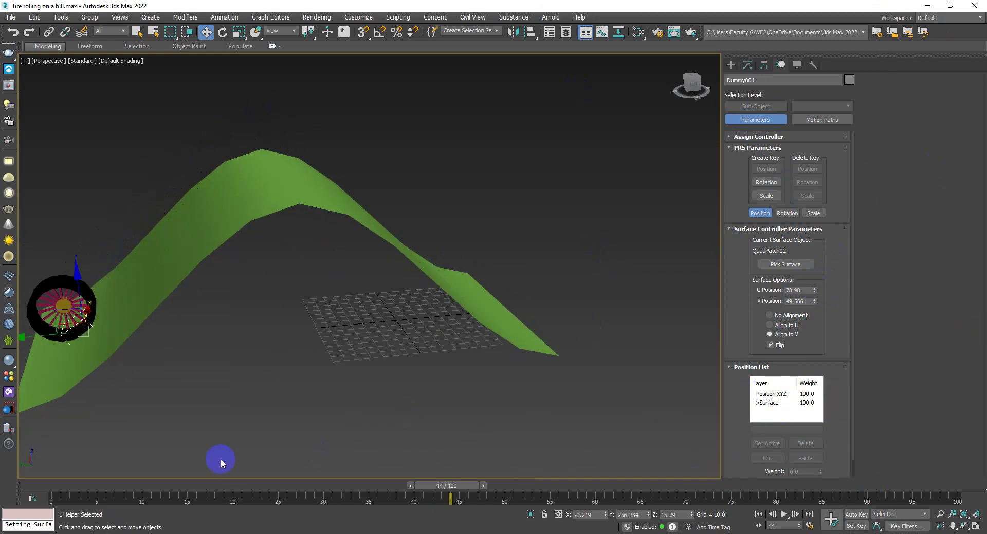
mouse_move(300, 432)
middle_mouse_down("alt")
mouse_move(476, 418)
mouse_move(622, 440)
middle_mouse_up("alt")
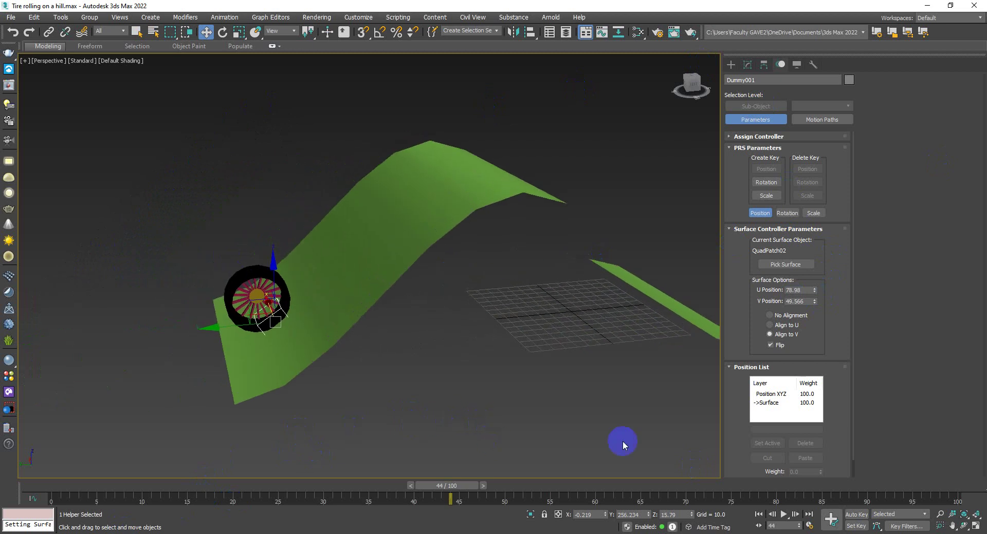
right_click(815, 292)
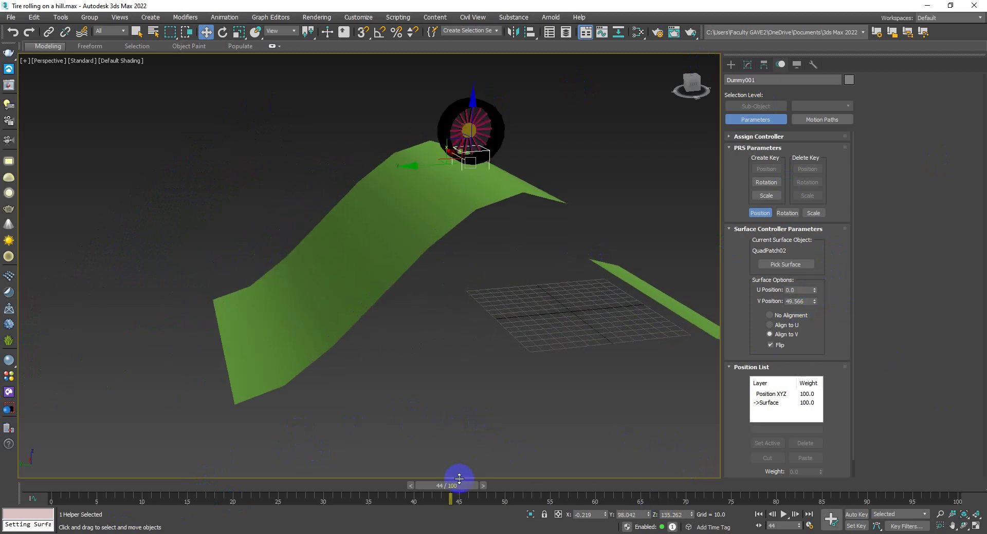
Step: Use Auto Key to set U Position 100 at frame 100, then play the animation
mouse_move(459, 479)
left_mouse_down()
mouse_move(437, 489)
mouse_move(61, 486)
left_mouse_up()
left_click(853, 515)
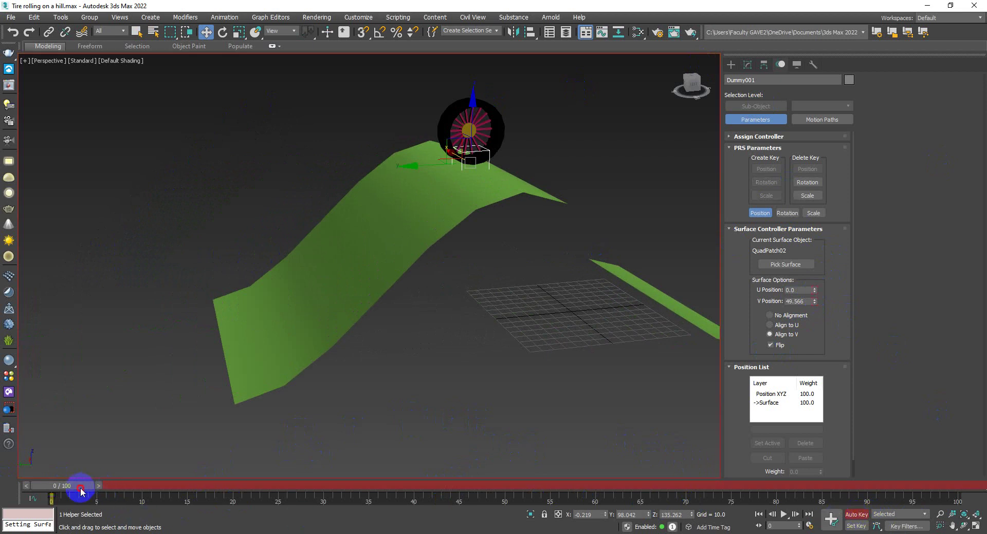
left_click_drag(81, 491, 966, 487)
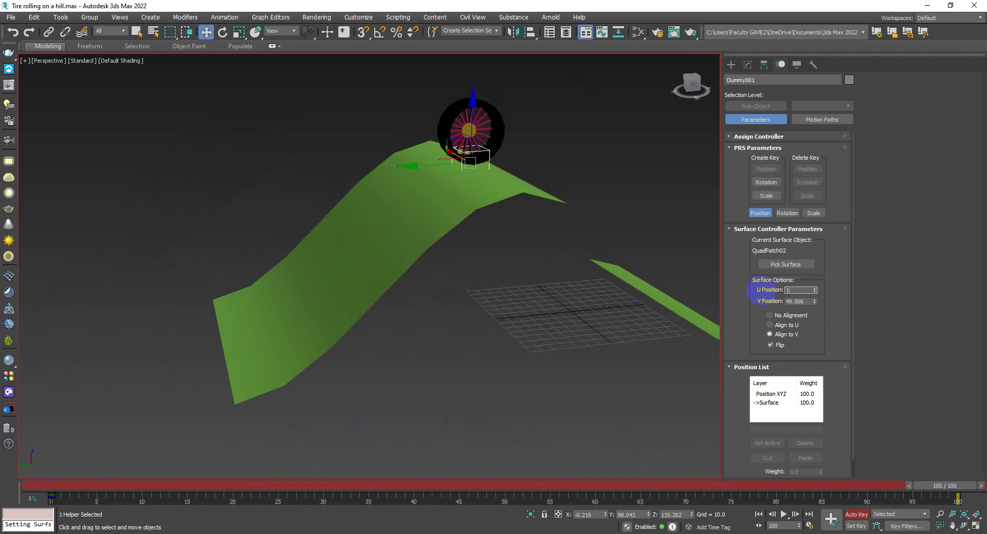
type("100")
key("Return")
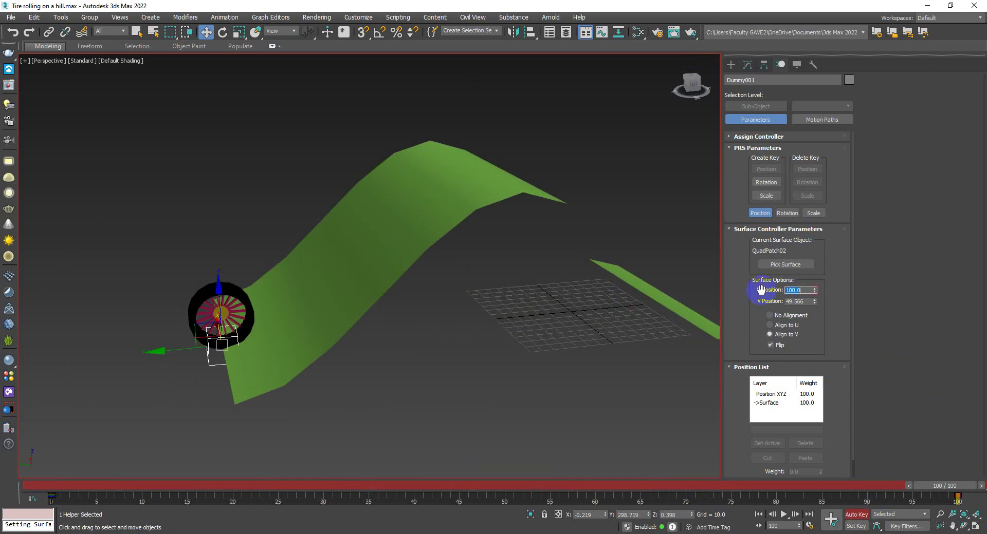
left_click(855, 516)
left_click(783, 515)
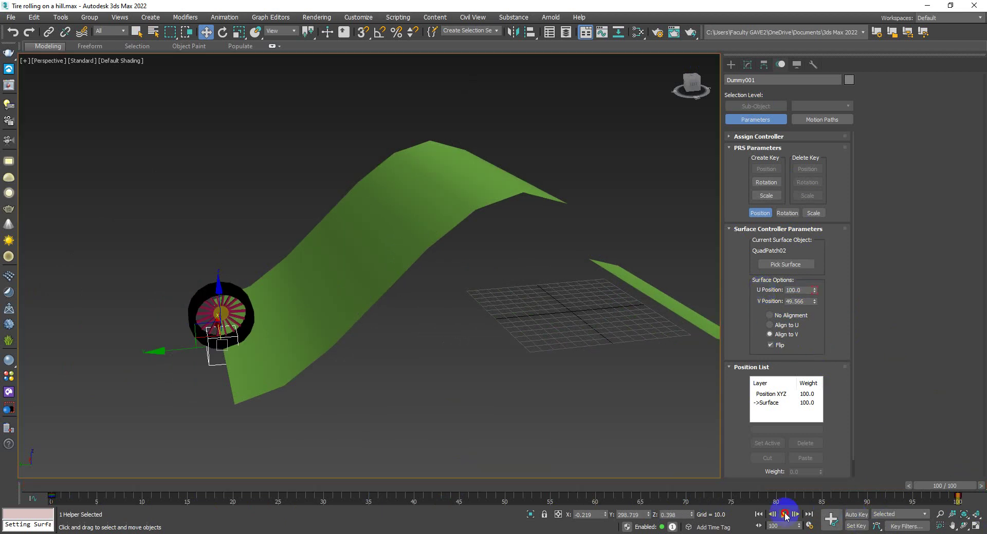